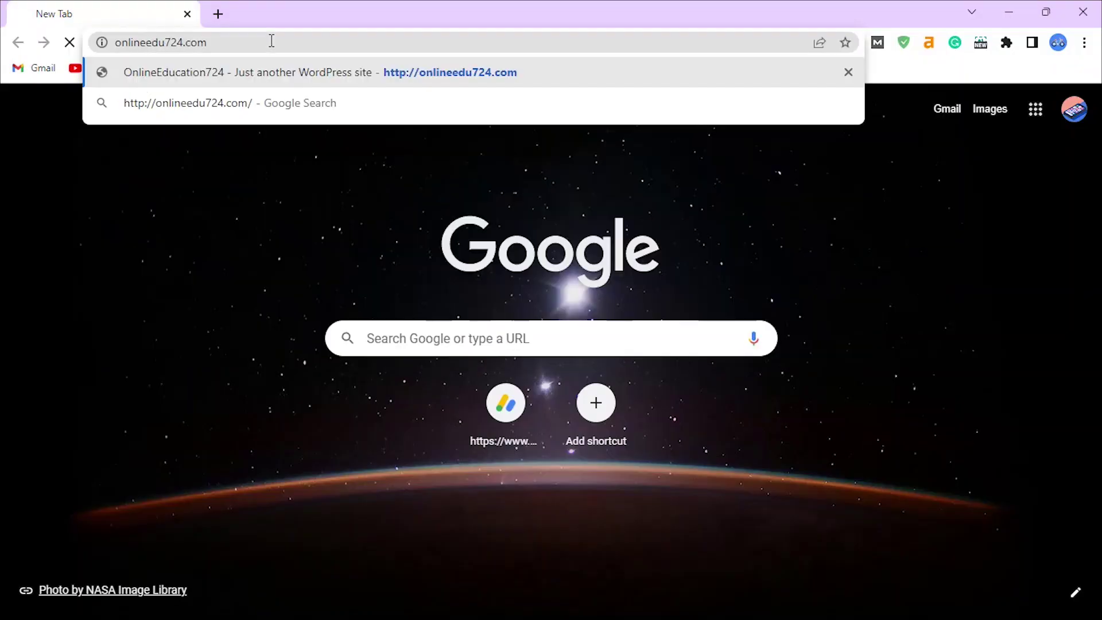
Load onlineedu724.com, check its Not secure status, and go to cloudflare.com in a new tab
key(Return)
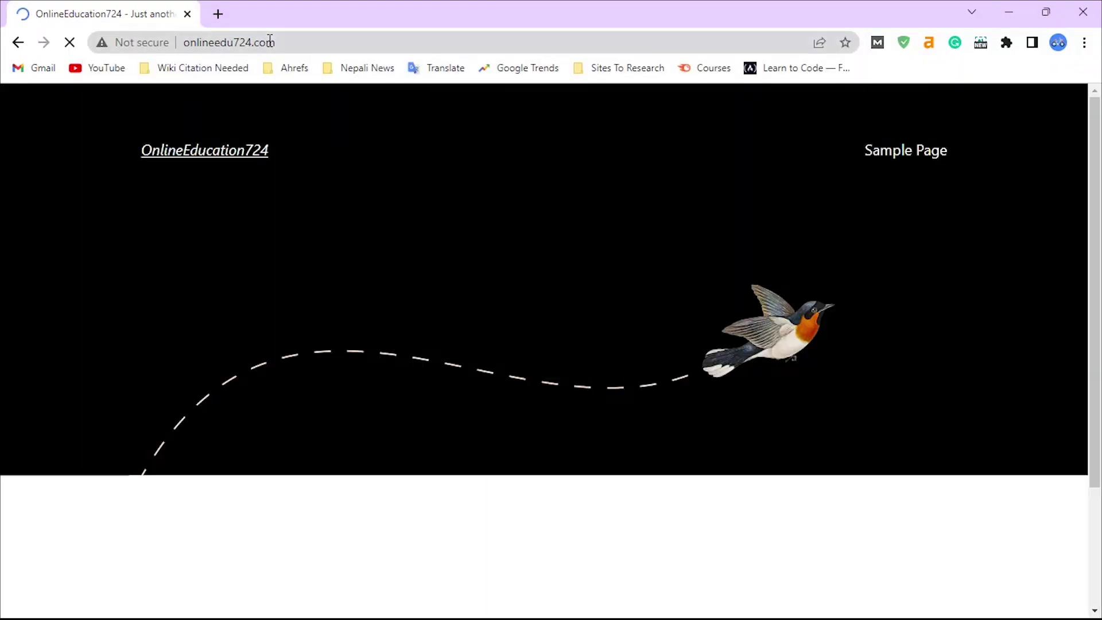
click(124, 45)
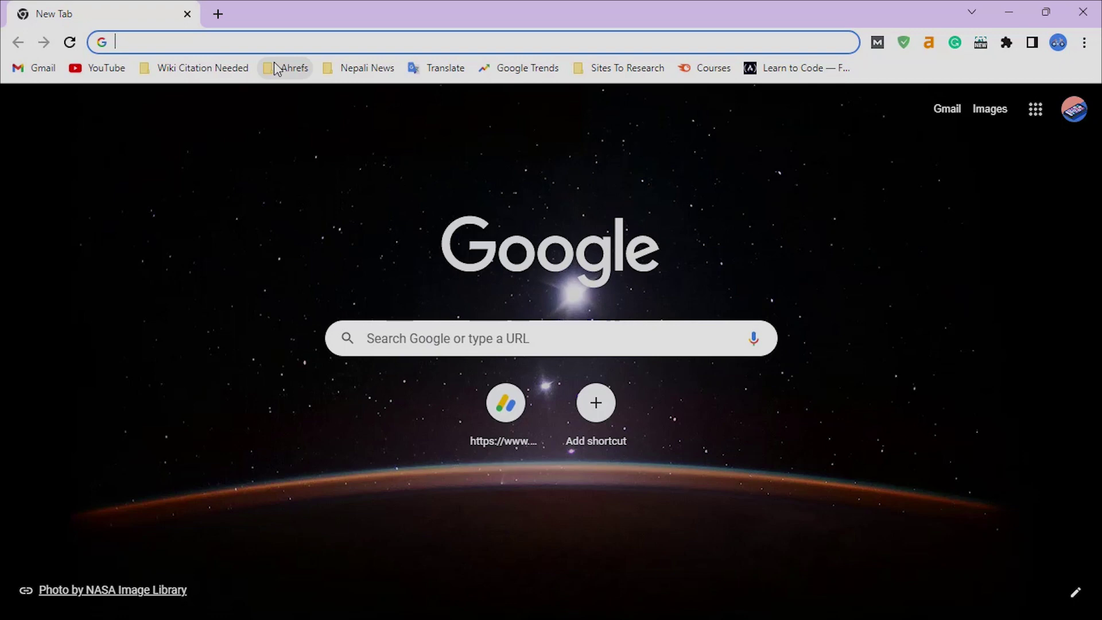
text(cloudflare.com)
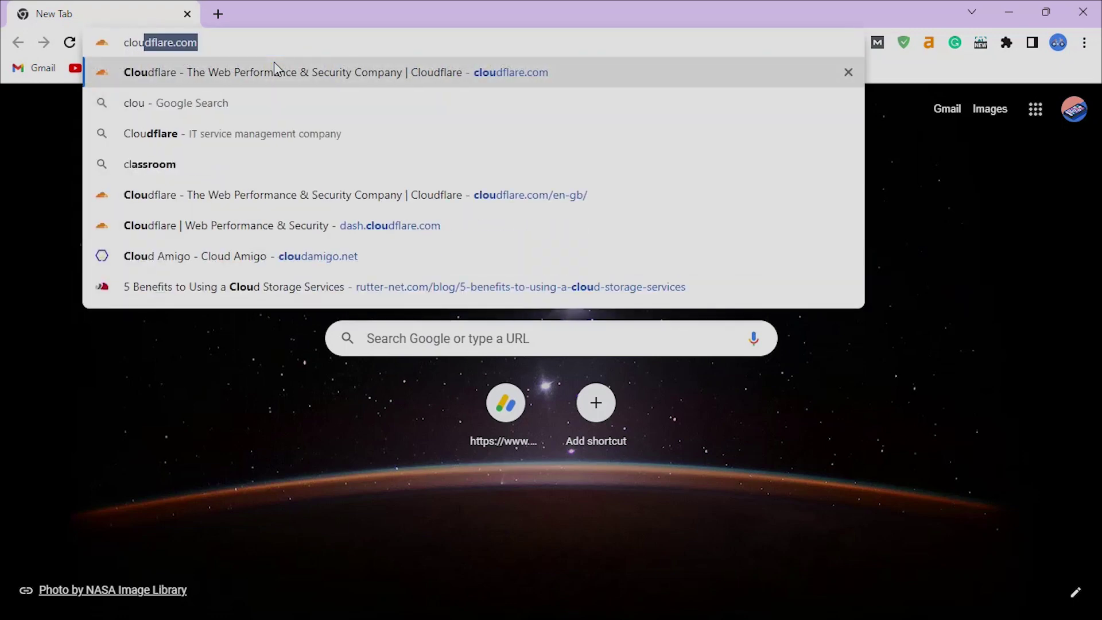
key(Return)
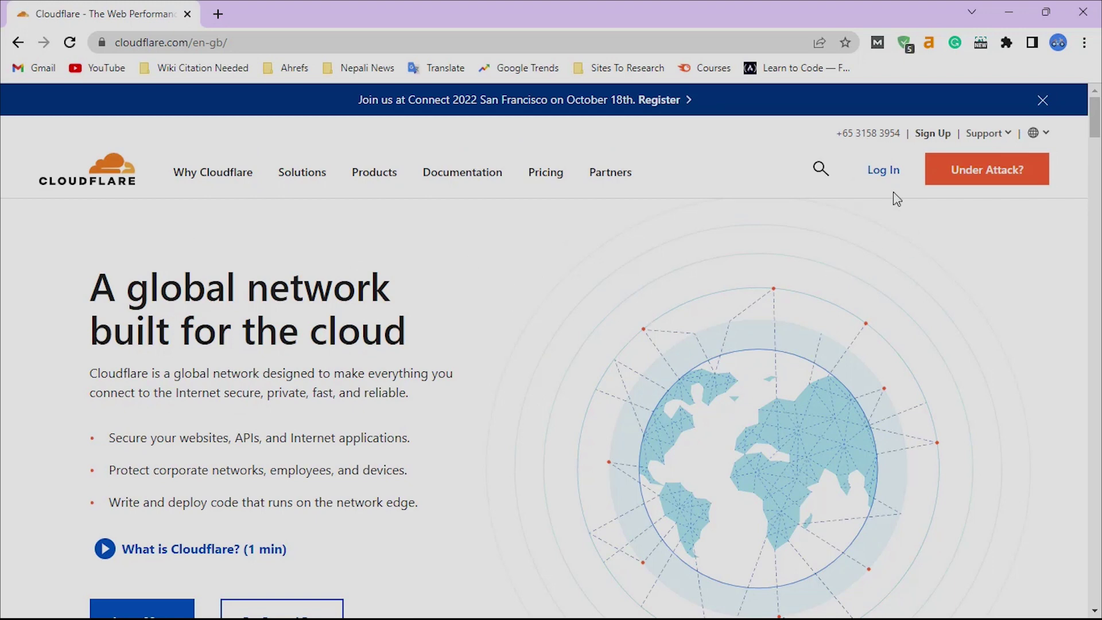
click(887, 173)
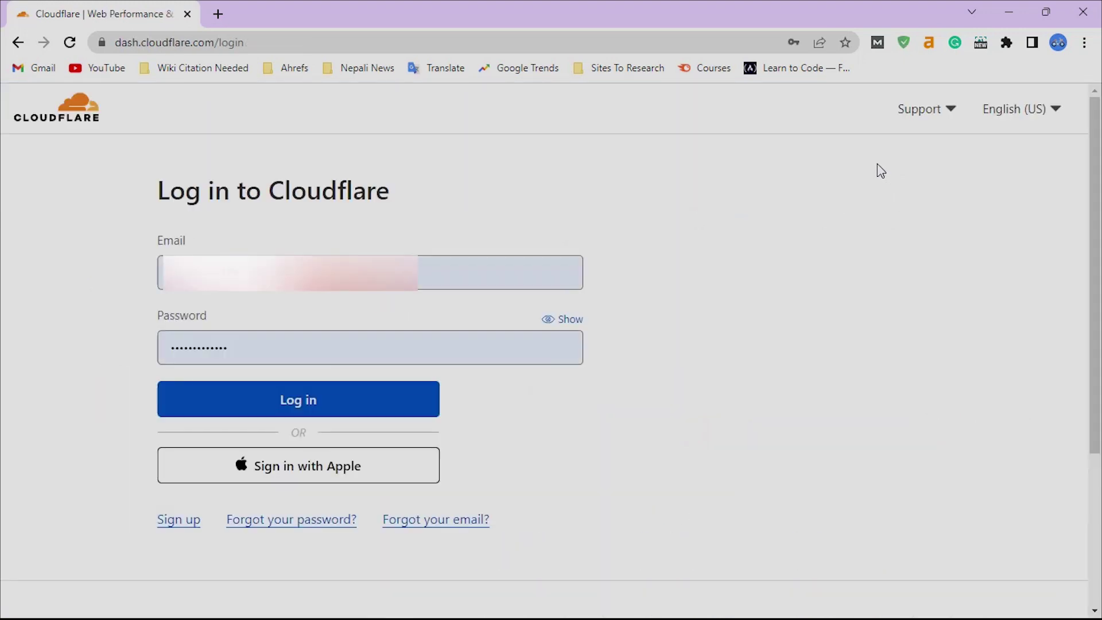
click(300, 400)
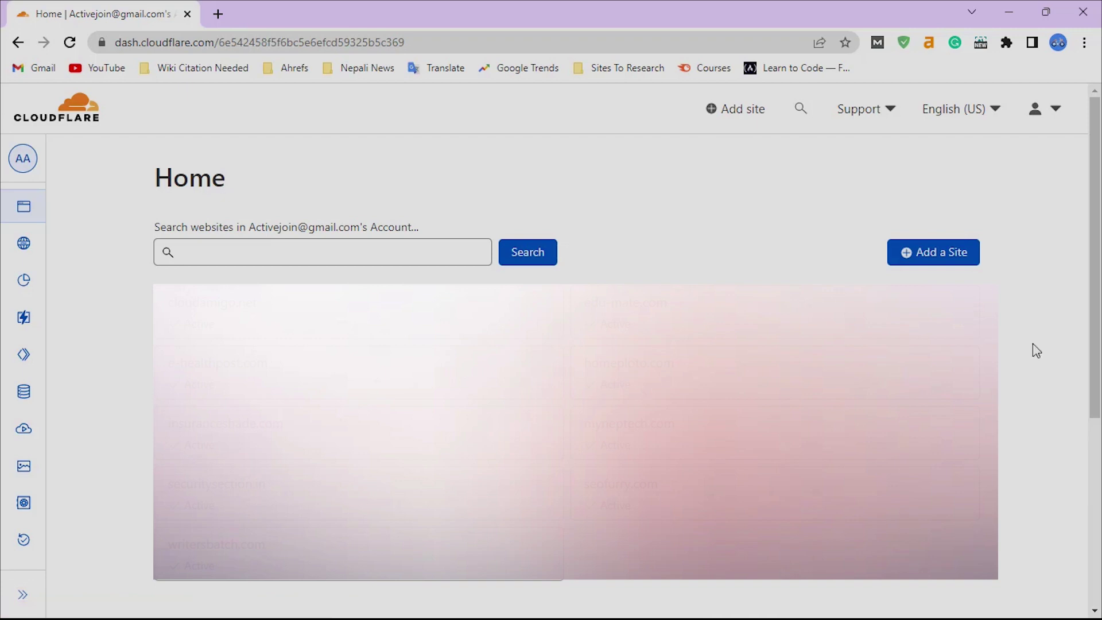
click(937, 259)
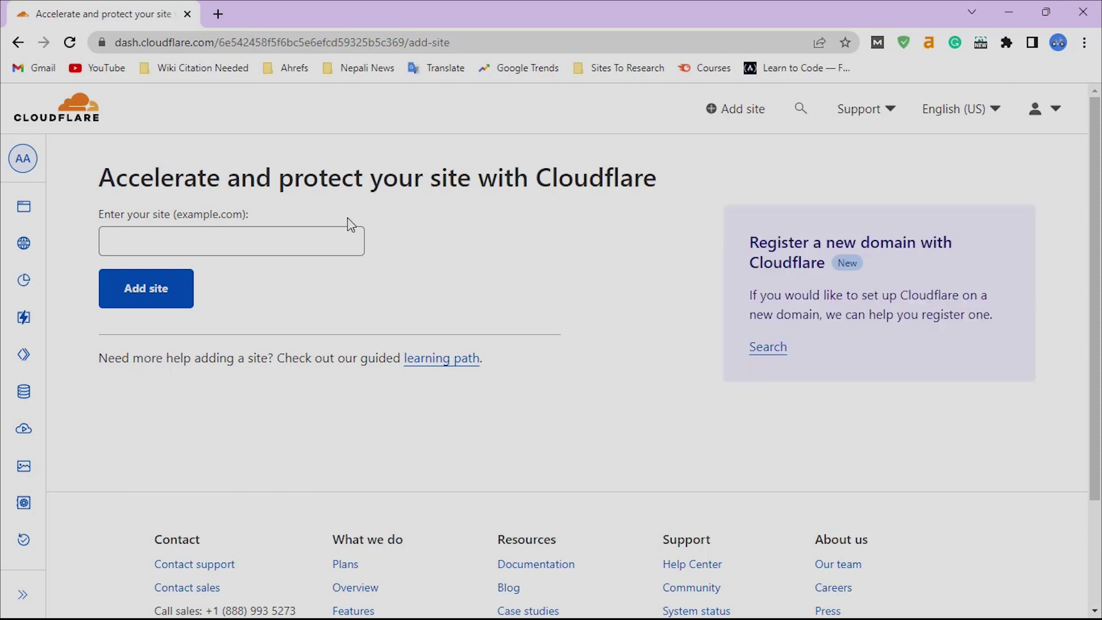
click(324, 241)
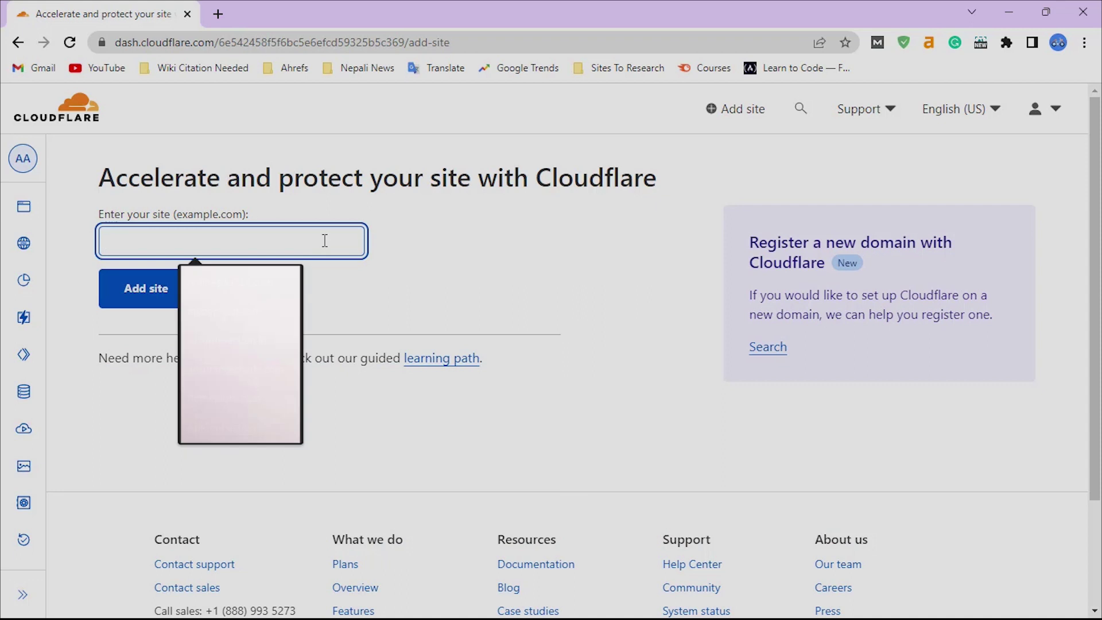
text(http://onlineedu724.com/)
drag(139, 248, 103, 247)
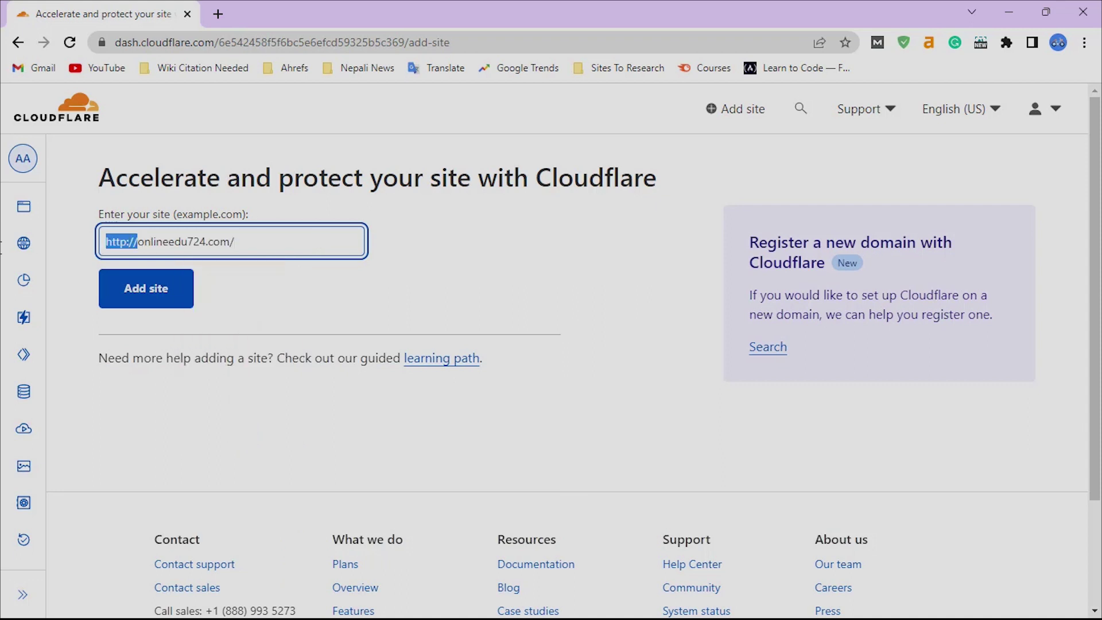
key(BackSpace)
key(BackSpace)
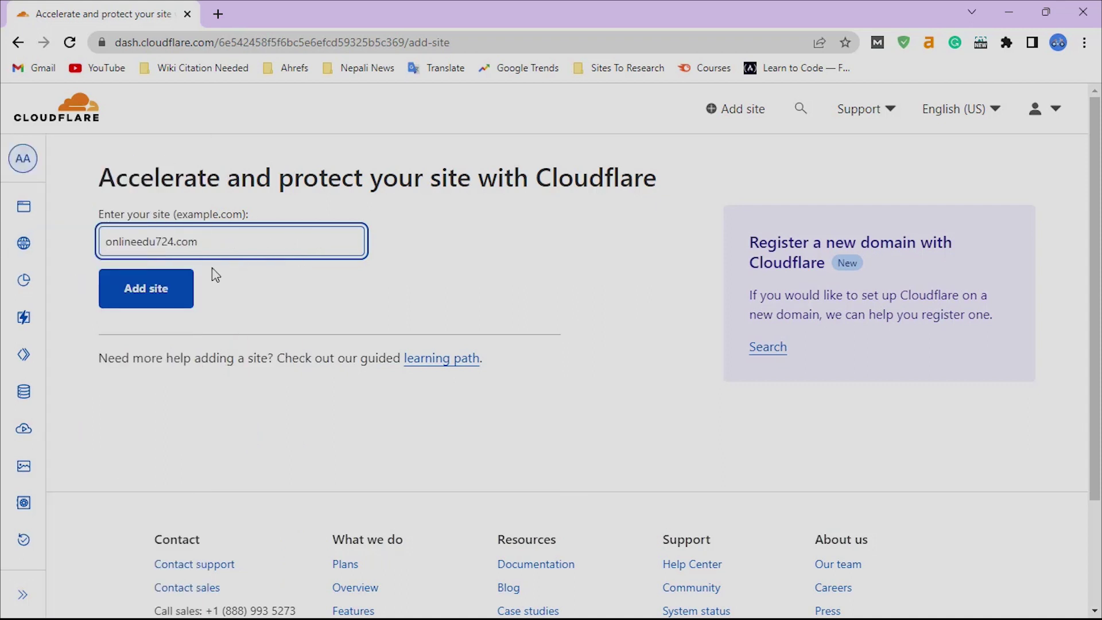
Add onlineedu724.com on the Free plan and review its scanned AAAA and CNAME records
click(148, 287)
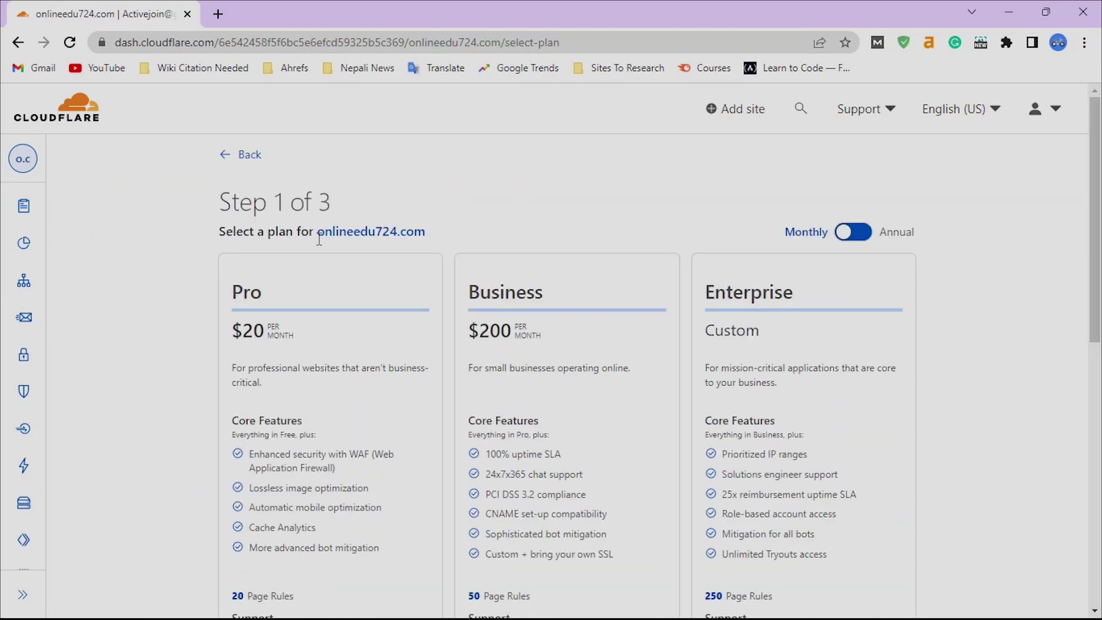
scroll(722, 208, down, 7)
click(381, 322)
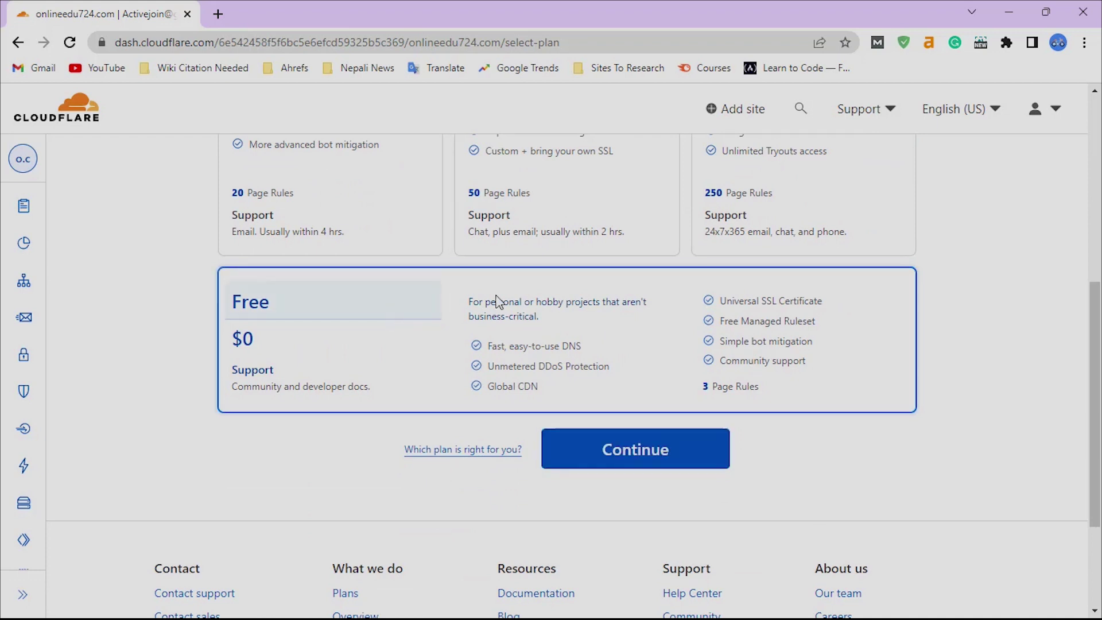
click(617, 457)
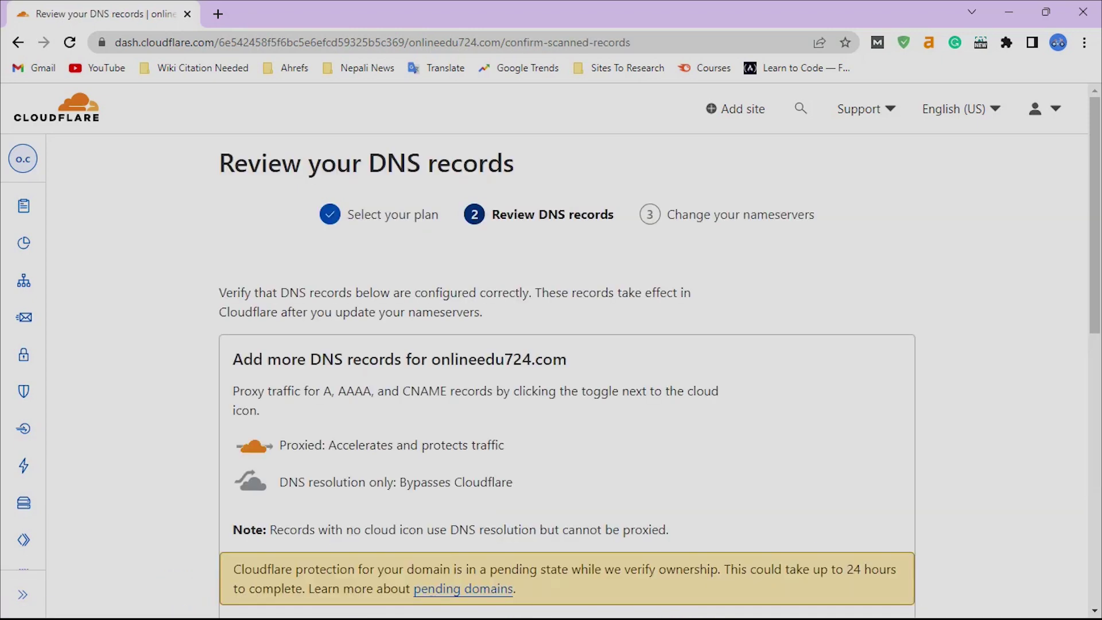
scroll(506, 310, down, 7)
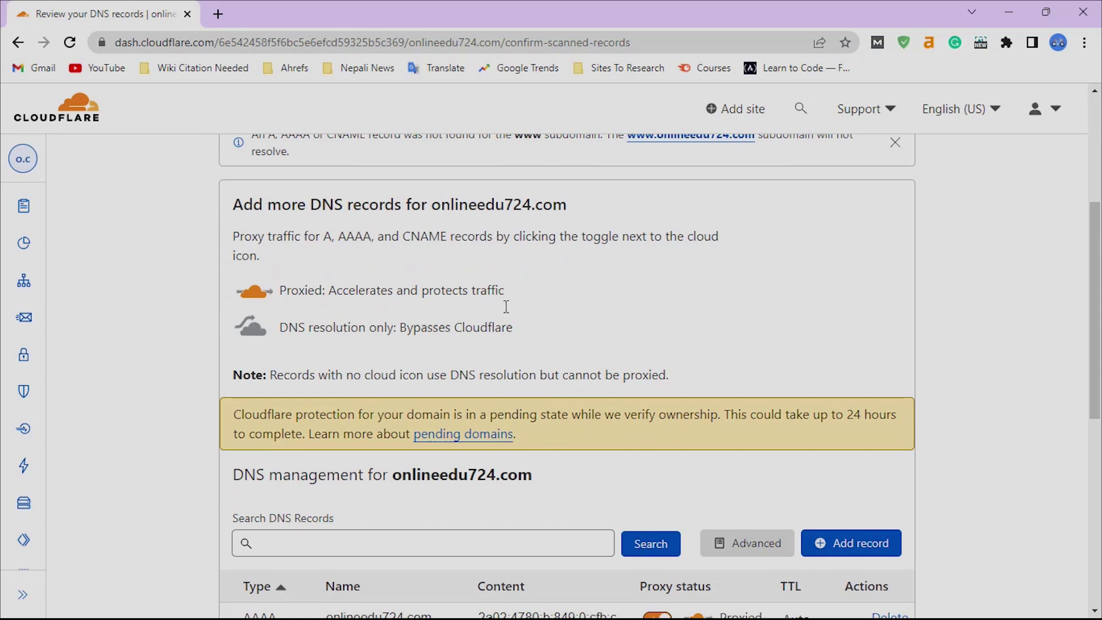
scroll(310, 313, down, 5)
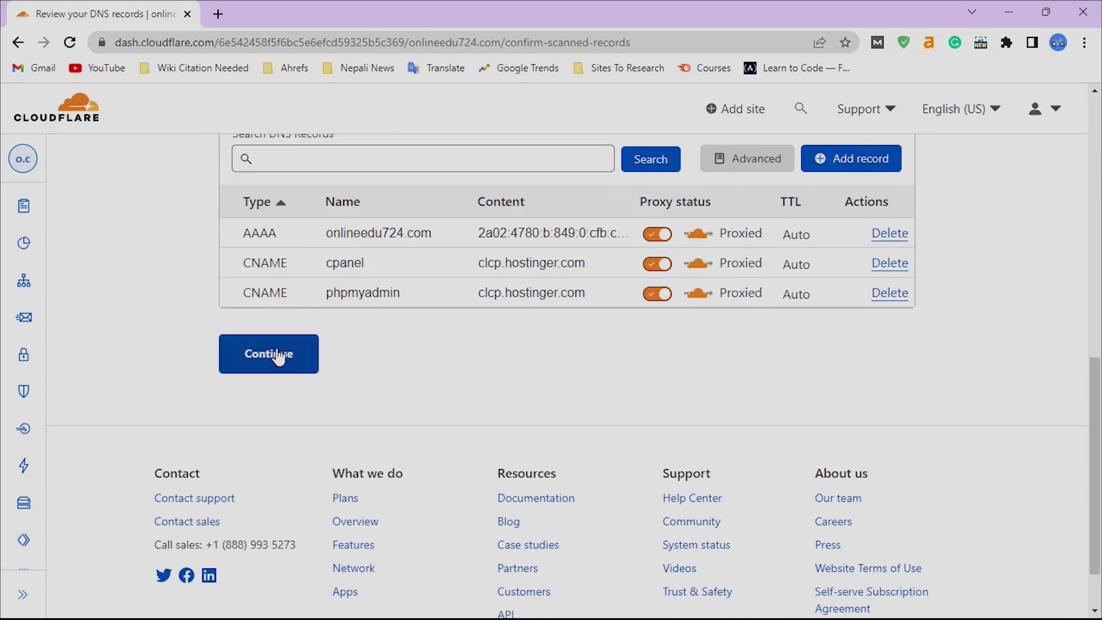
Accept the scanned DNS records and copy the coco.ns.cloudflare.com nameserver for Porkbun
click(270, 361)
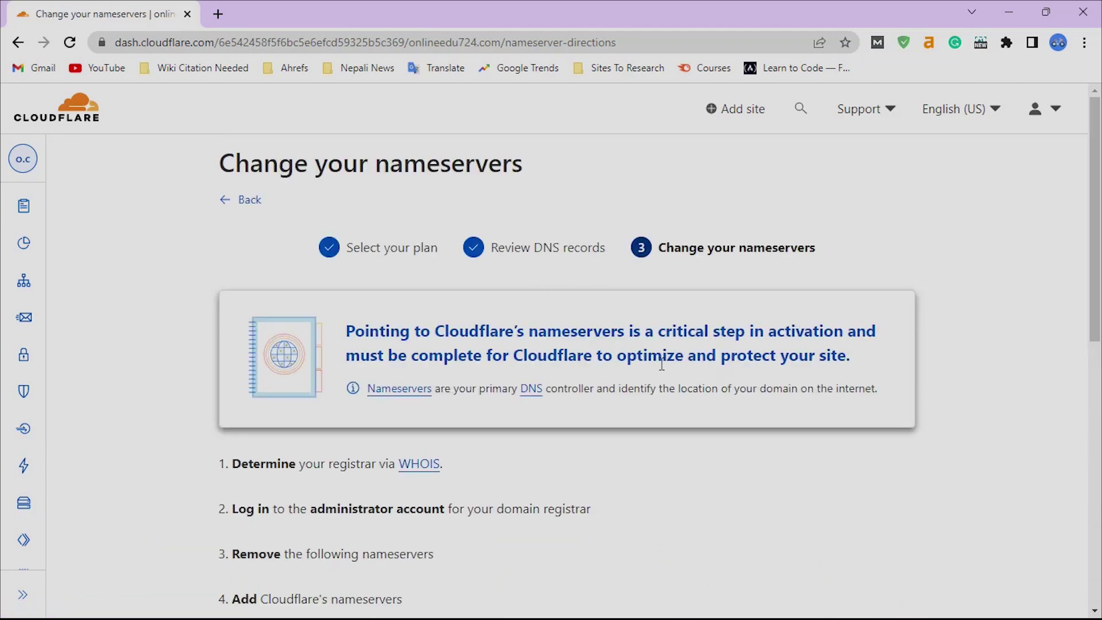
scroll(684, 348, down, 5)
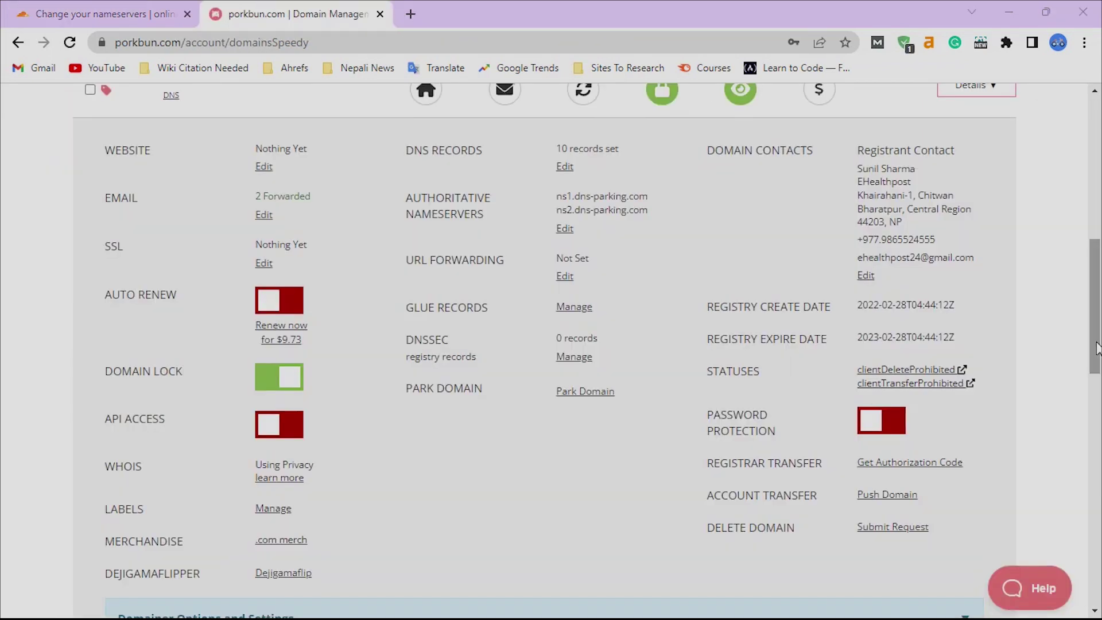
drag(1096, 336, 1096, 340)
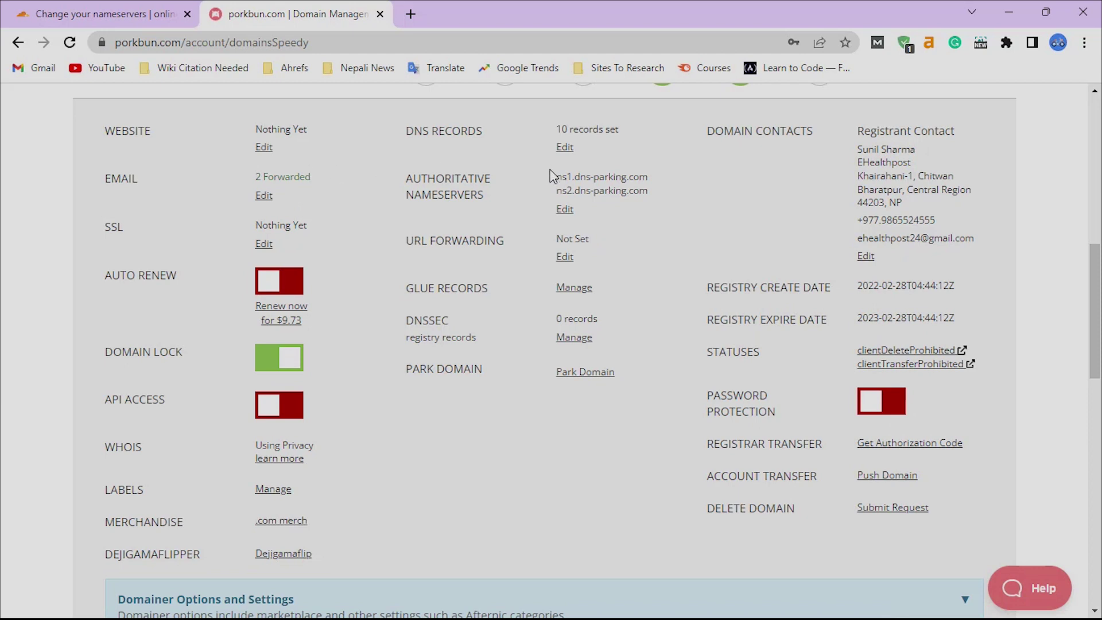
click(77, 9)
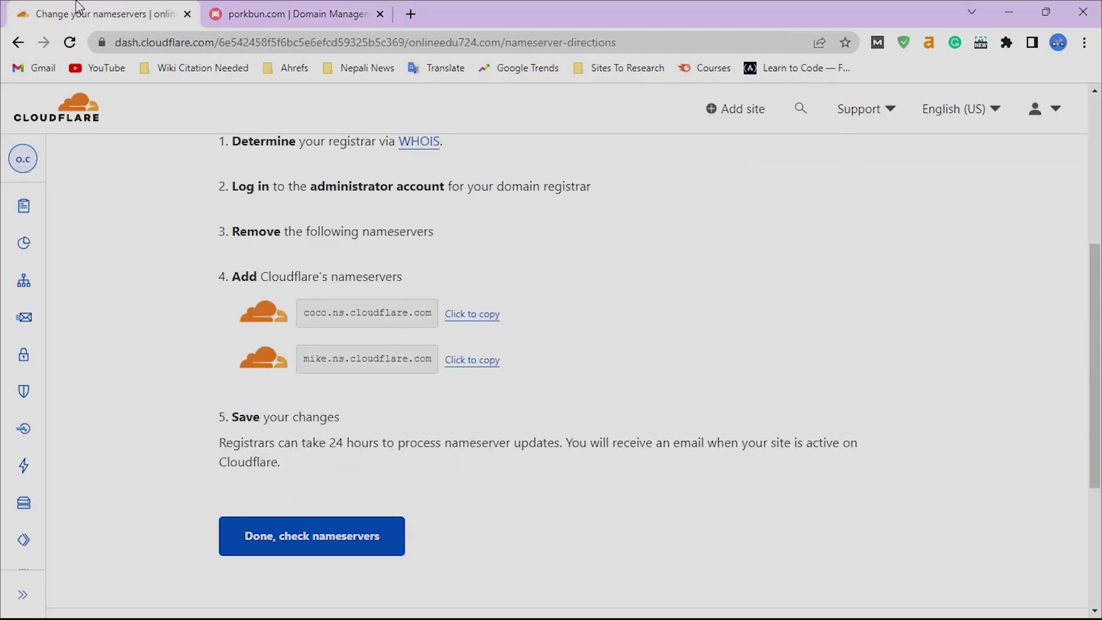
click(471, 315)
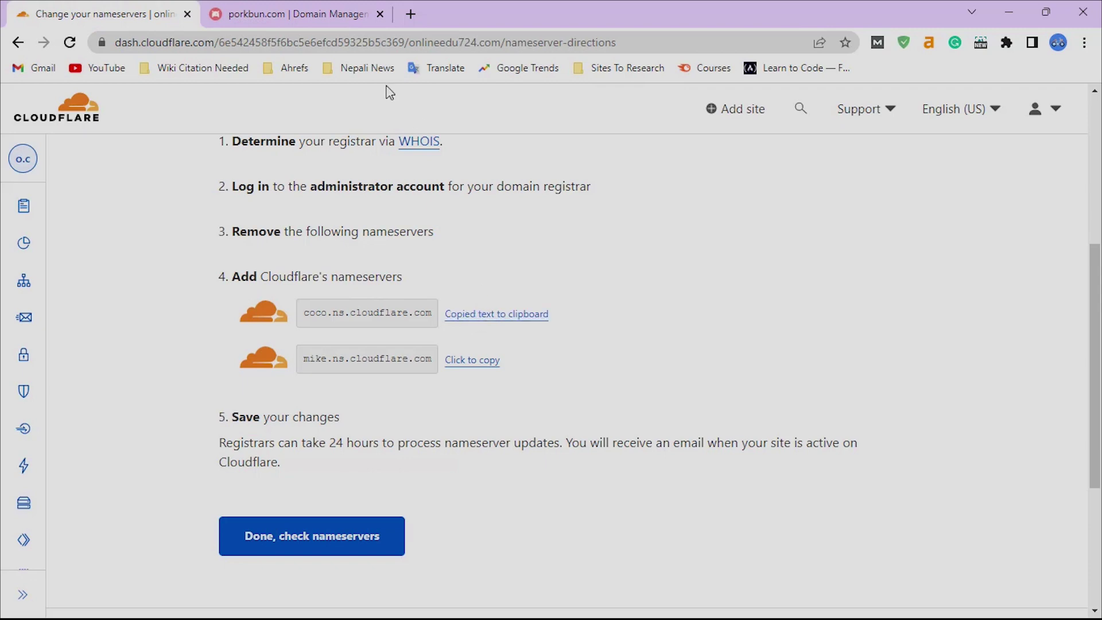
click(305, 8)
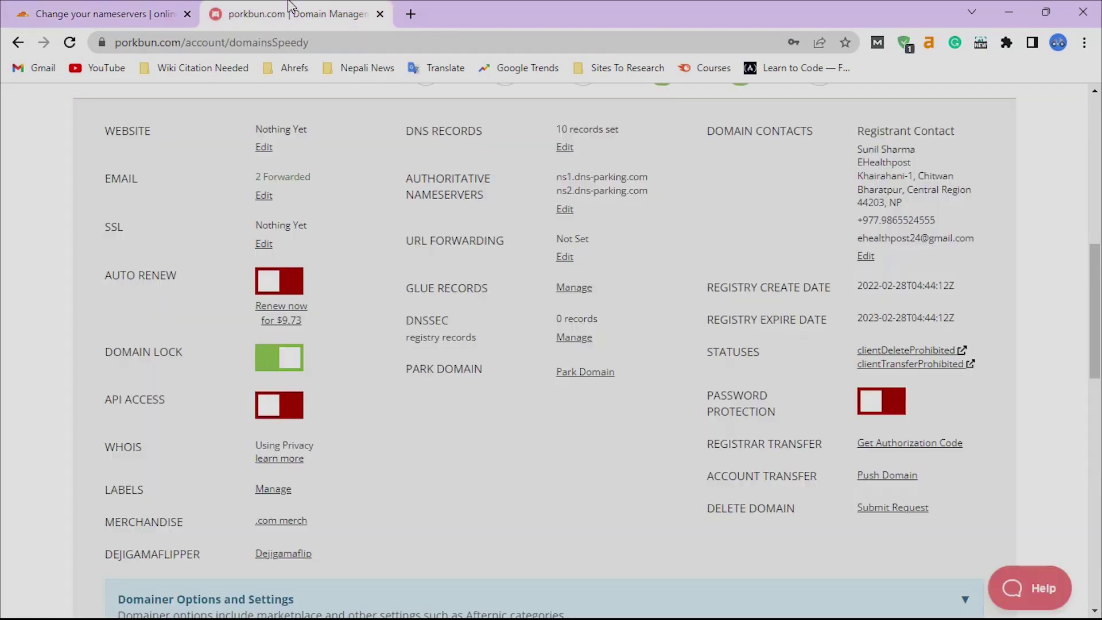
Swap Porkbun's dns-parking nameservers for coco.ns.cloudflare.com and mike.ns.cloudflare.com and submit
click(575, 209)
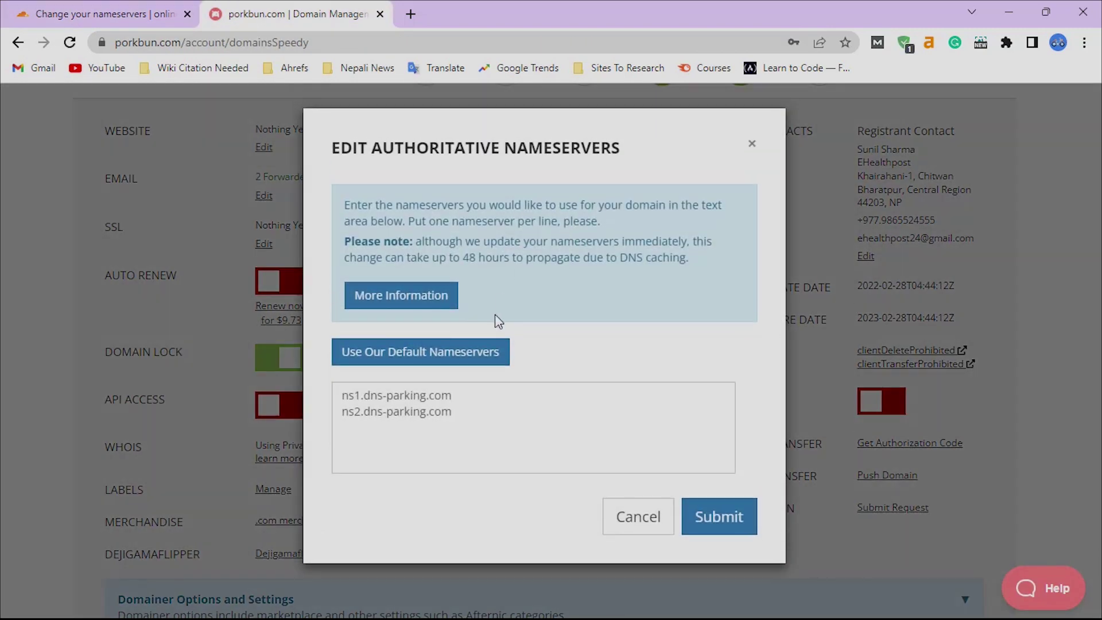
triple_click(479, 403)
key(ctrl+a)
key(BackSpace)
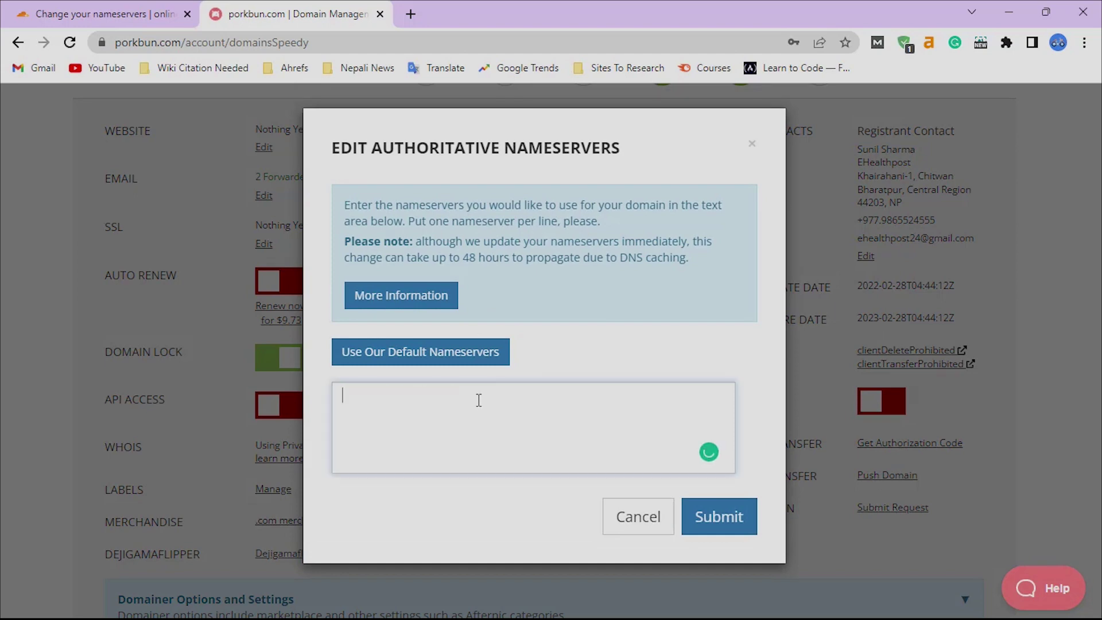
key(ctrl+v)
click(99, 12)
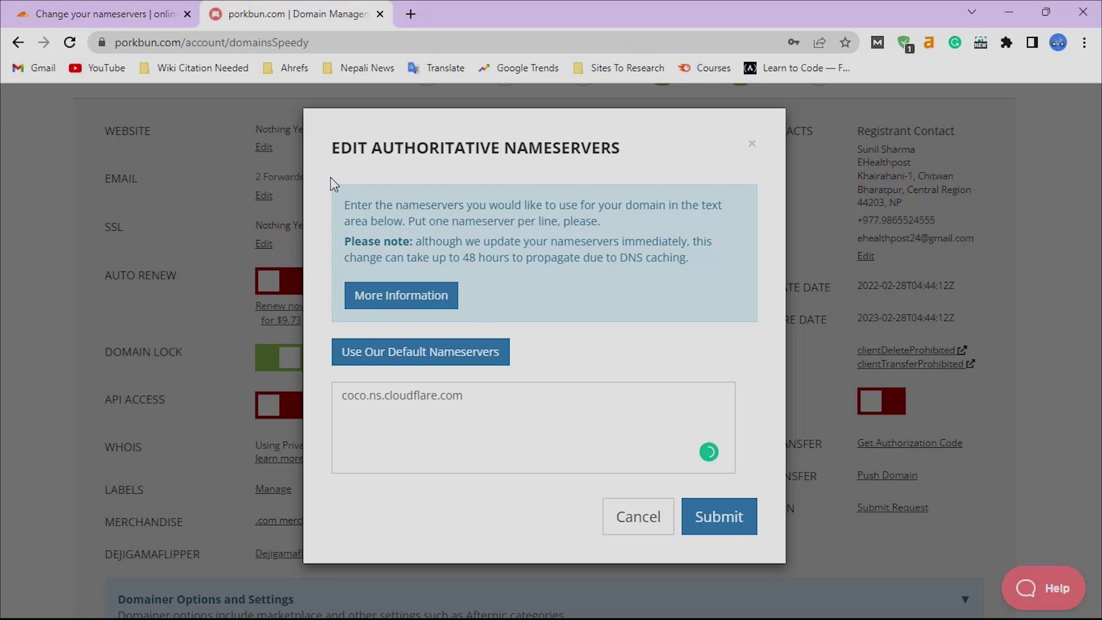
key(Return)
key(ctrl+v)
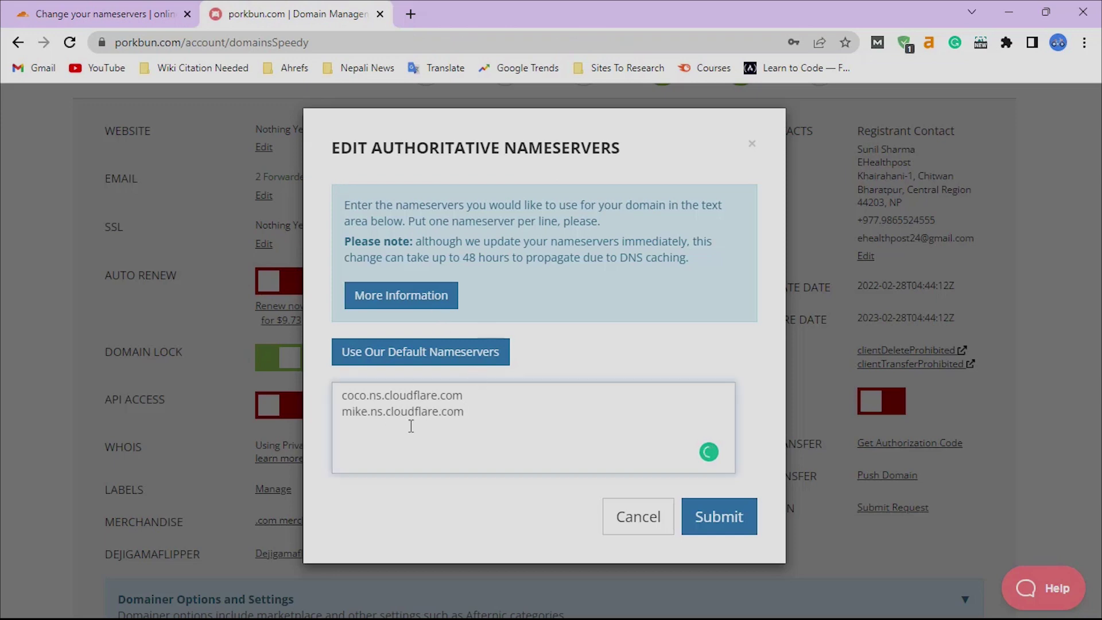
click(731, 519)
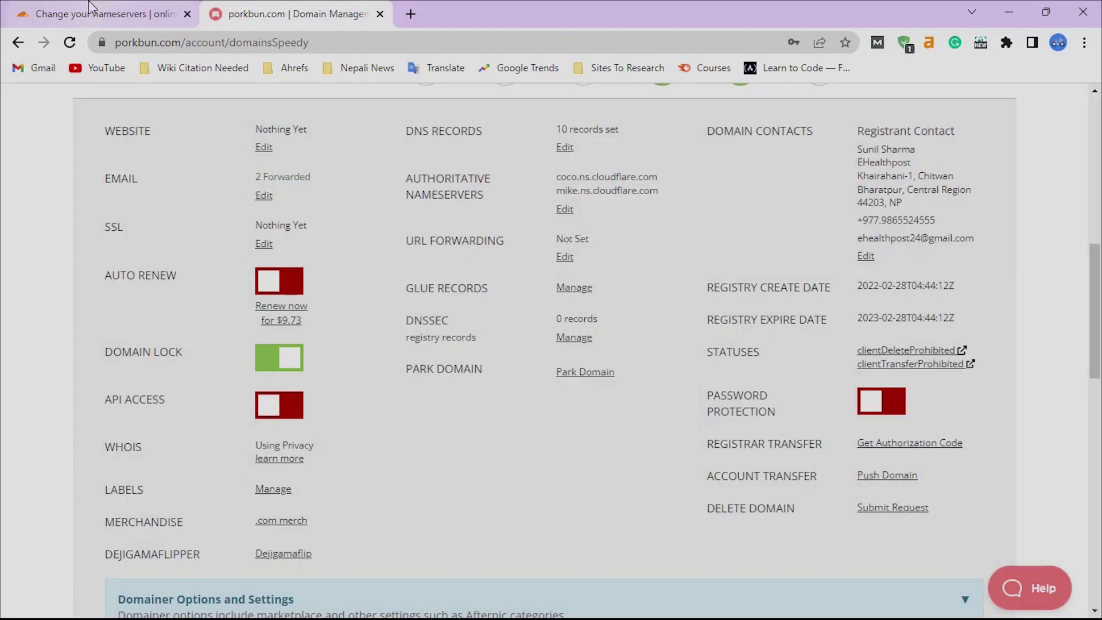
click(103, 13)
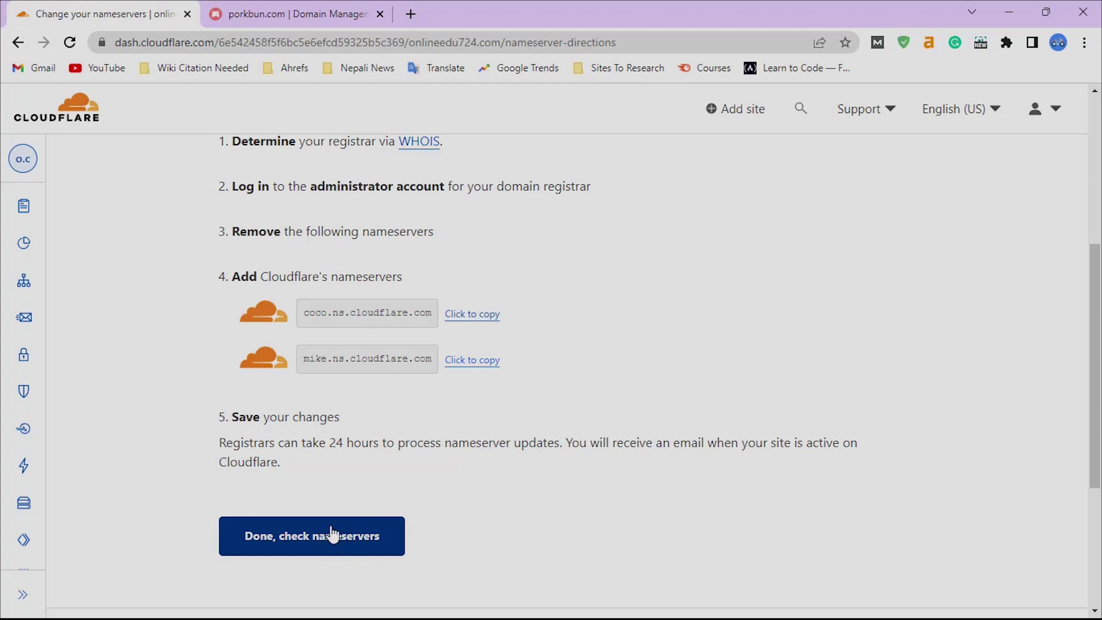
Recheck nameservers, then save Automatic HTTPS Rewrites and Always Use HTTPS as on
click(318, 539)
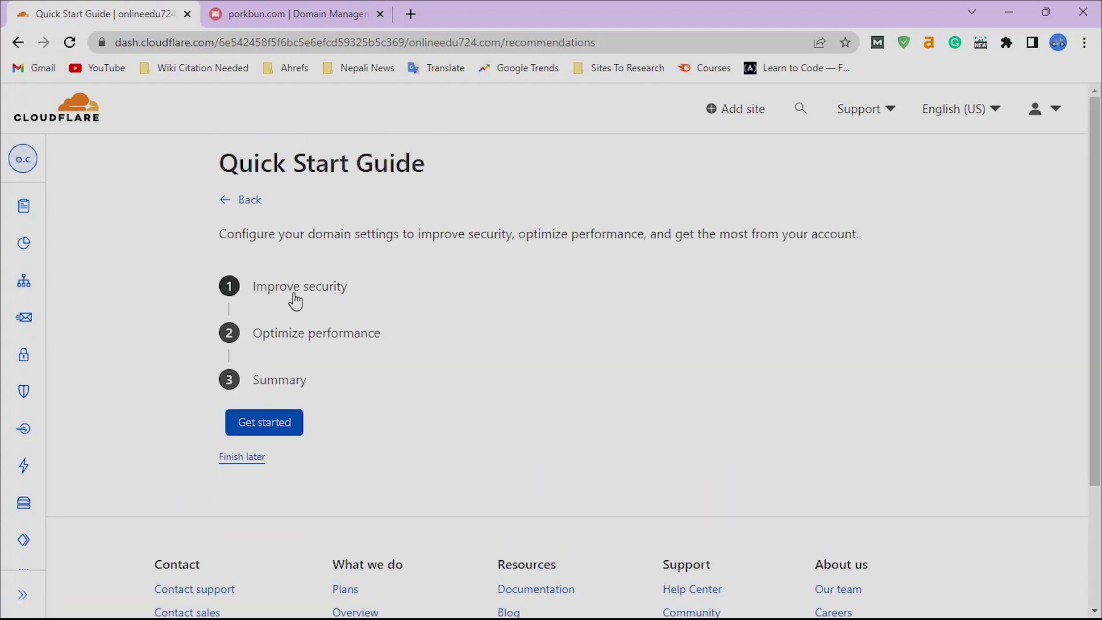
click(277, 432)
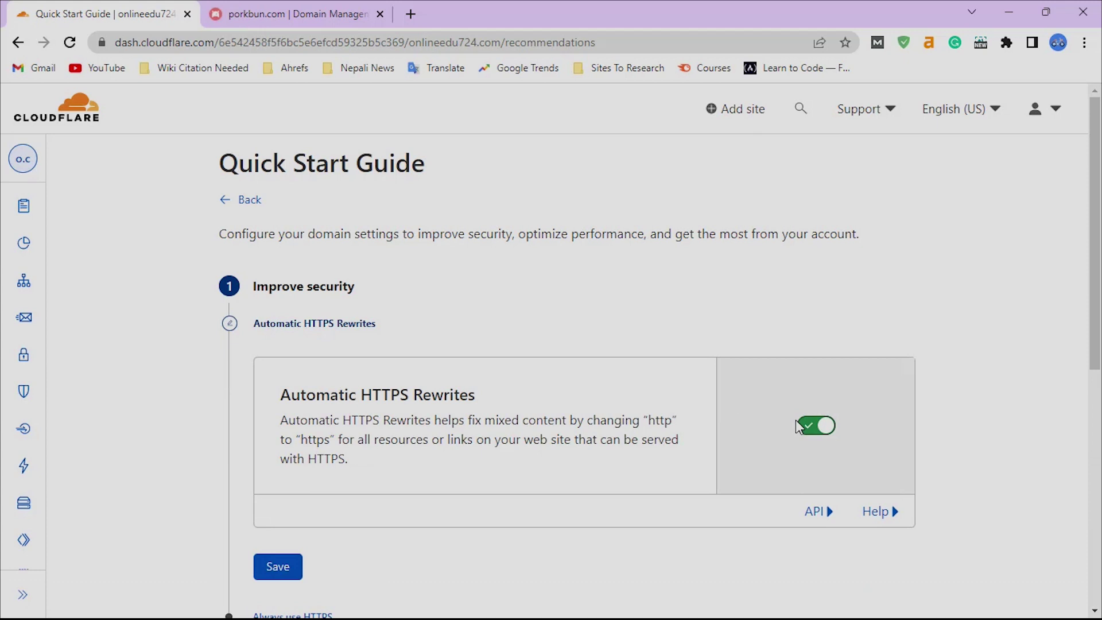
scroll(746, 416, down, 4)
click(281, 325)
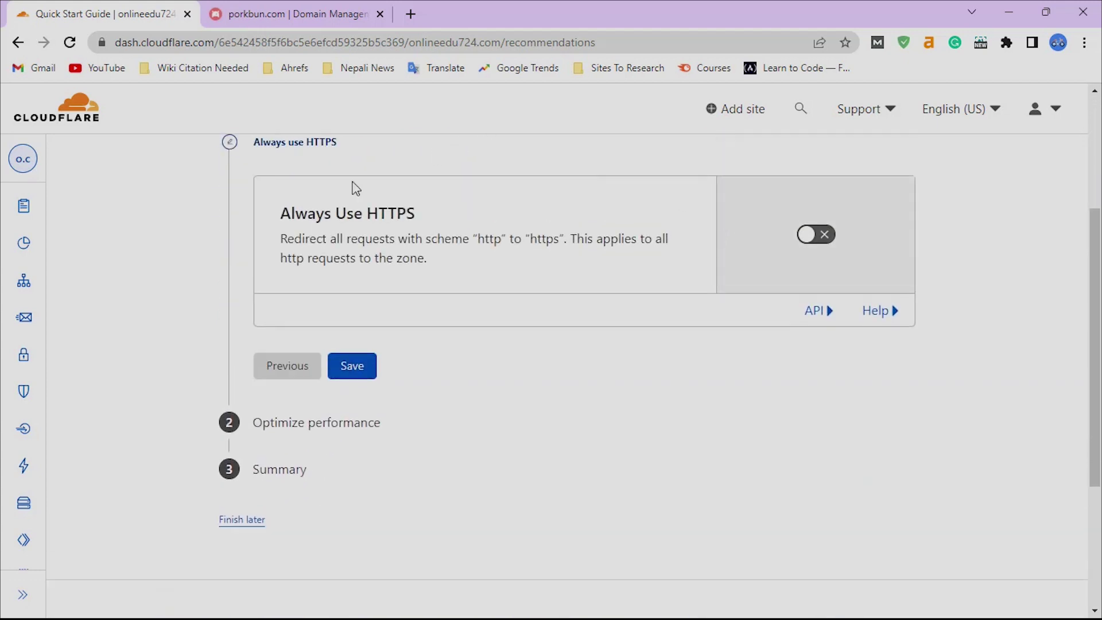
click(816, 234)
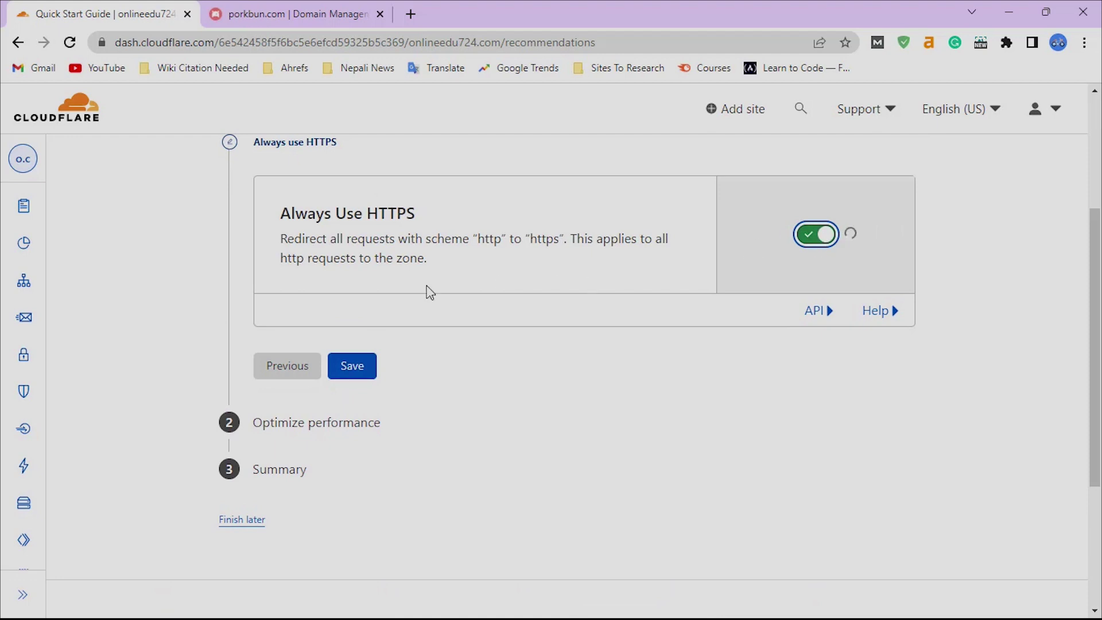
click(351, 396)
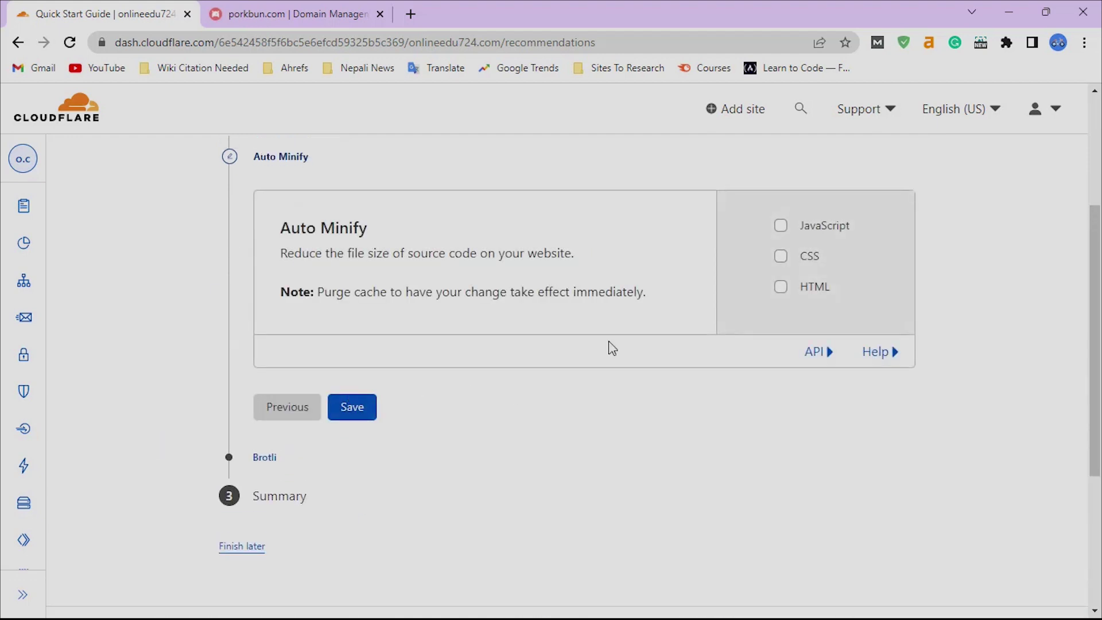
Enable Auto Minify for JavaScript, CSS and HTML, and save Brotli as on
click(781, 225)
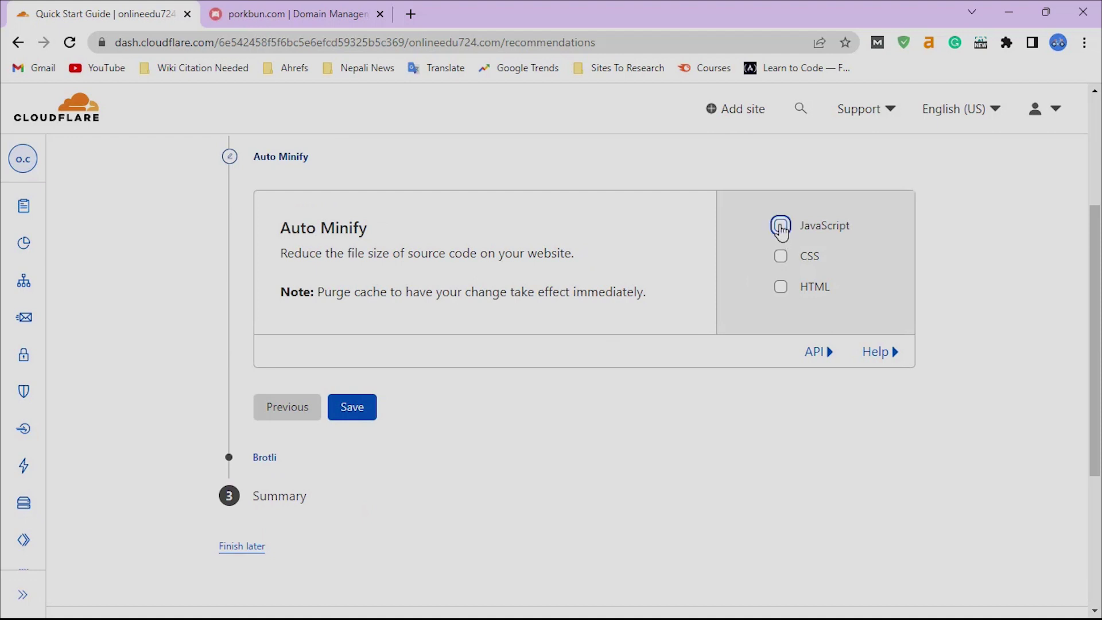
click(781, 257)
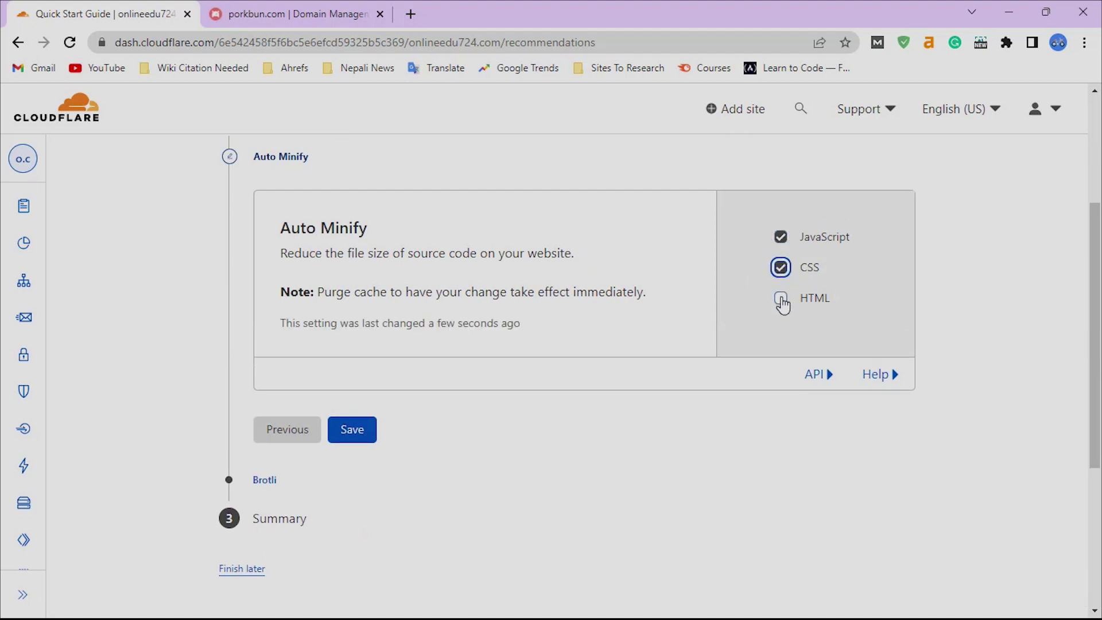
click(782, 298)
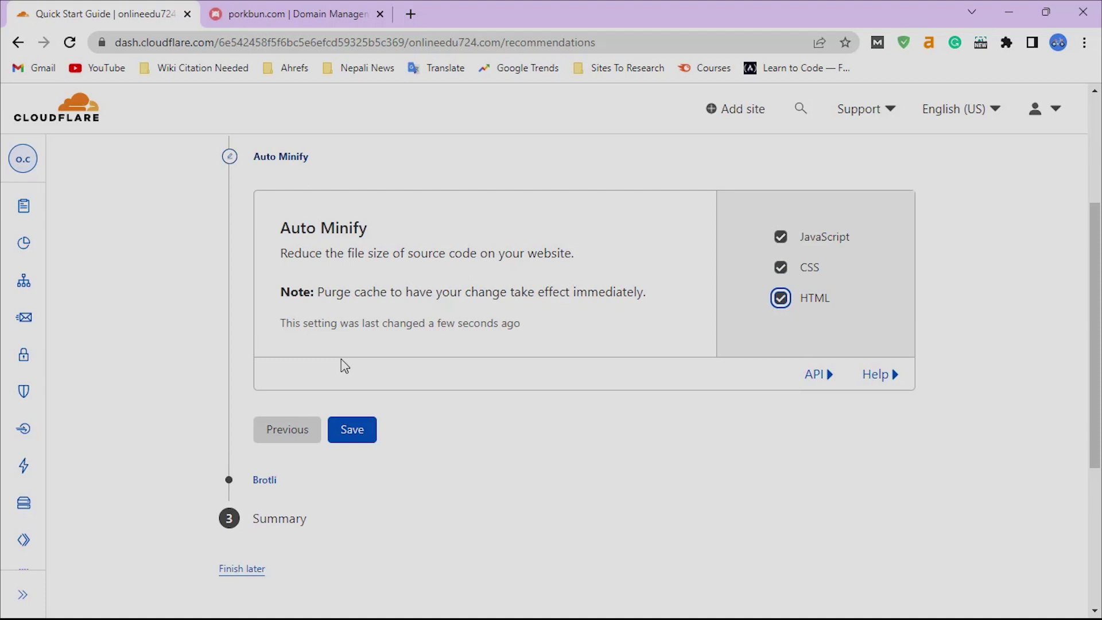
click(345, 431)
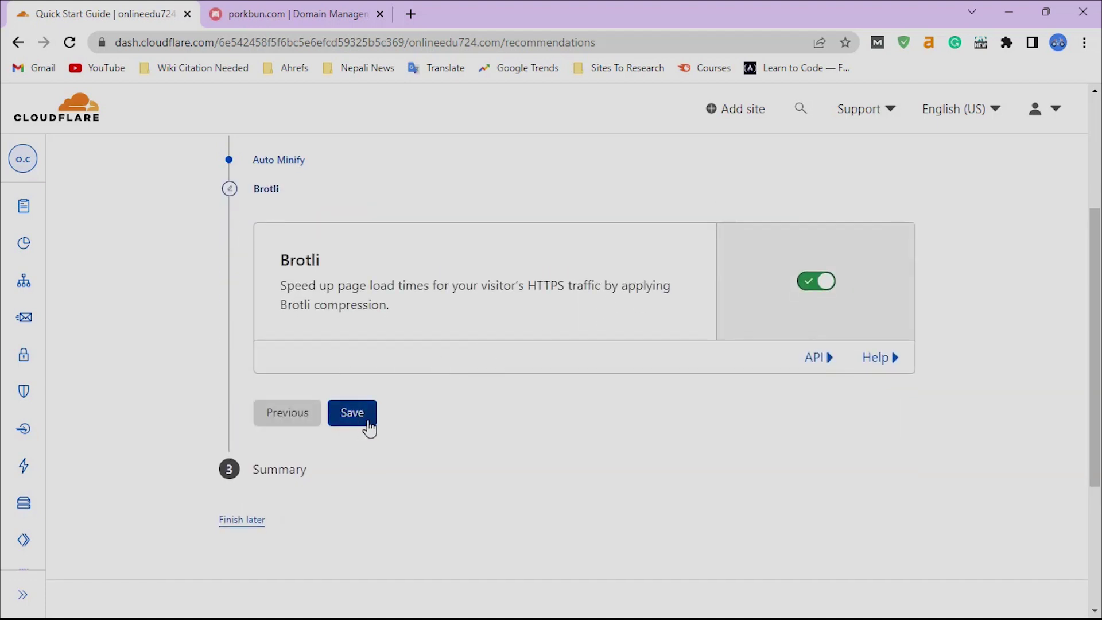
click(365, 421)
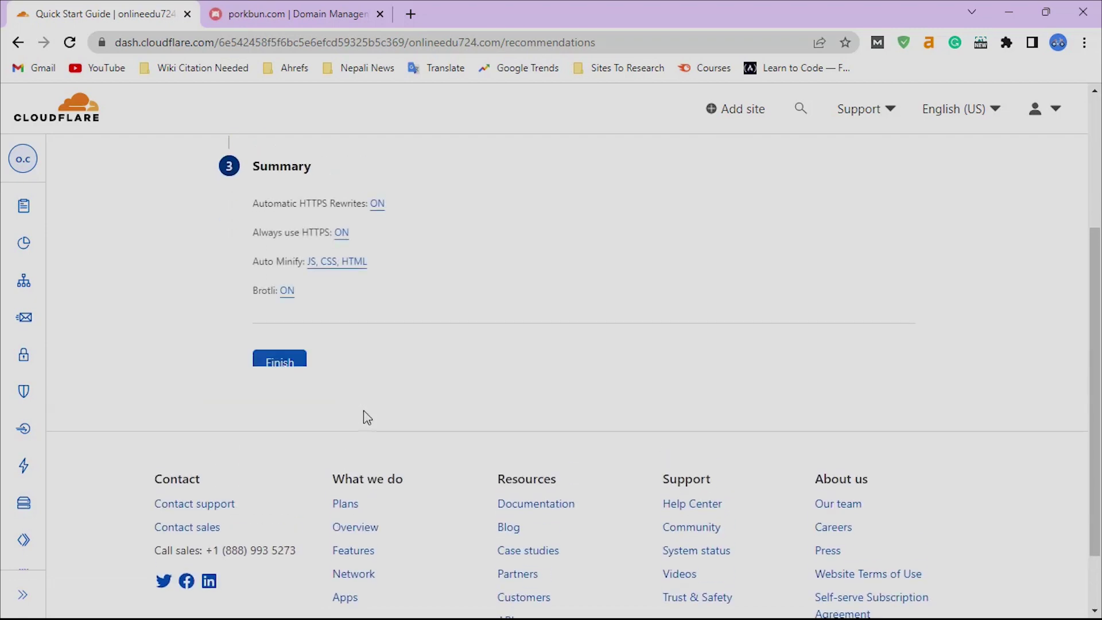
Finish the quick start, dismiss the Pro Tip banners, and recheck the nameservers
click(278, 368)
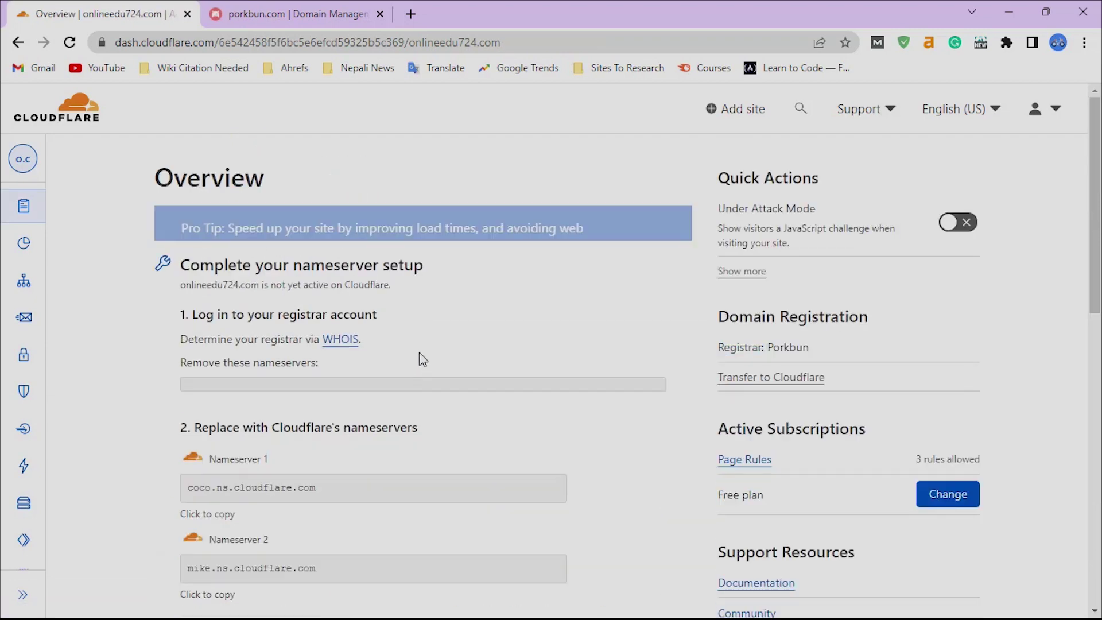
click(657, 248)
scroll(576, 253, down, 5)
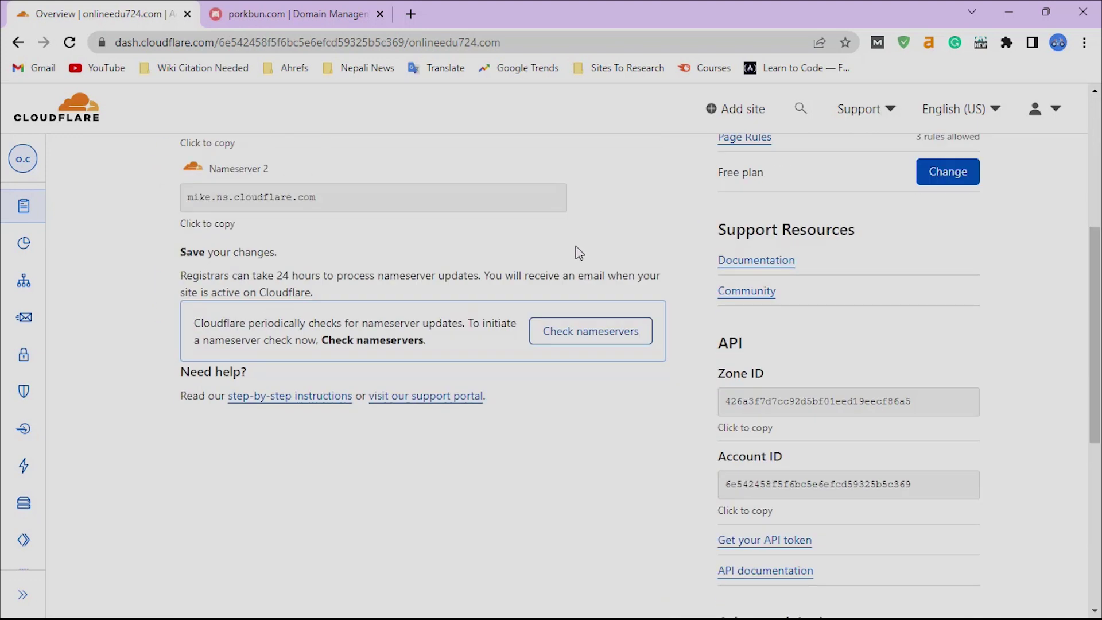
click(556, 337)
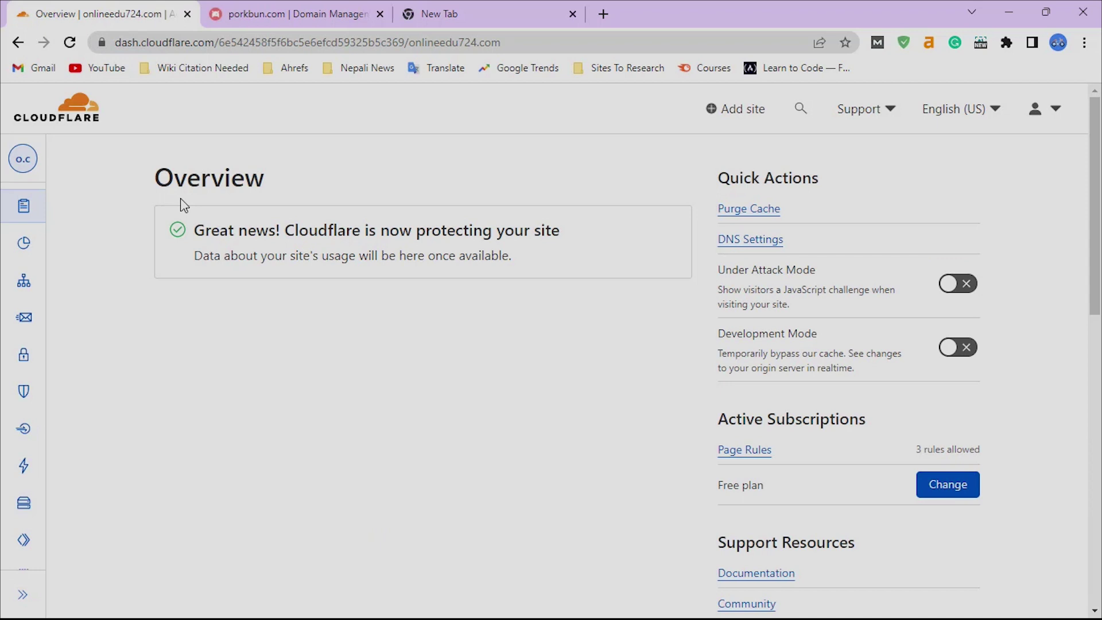
click(658, 250)
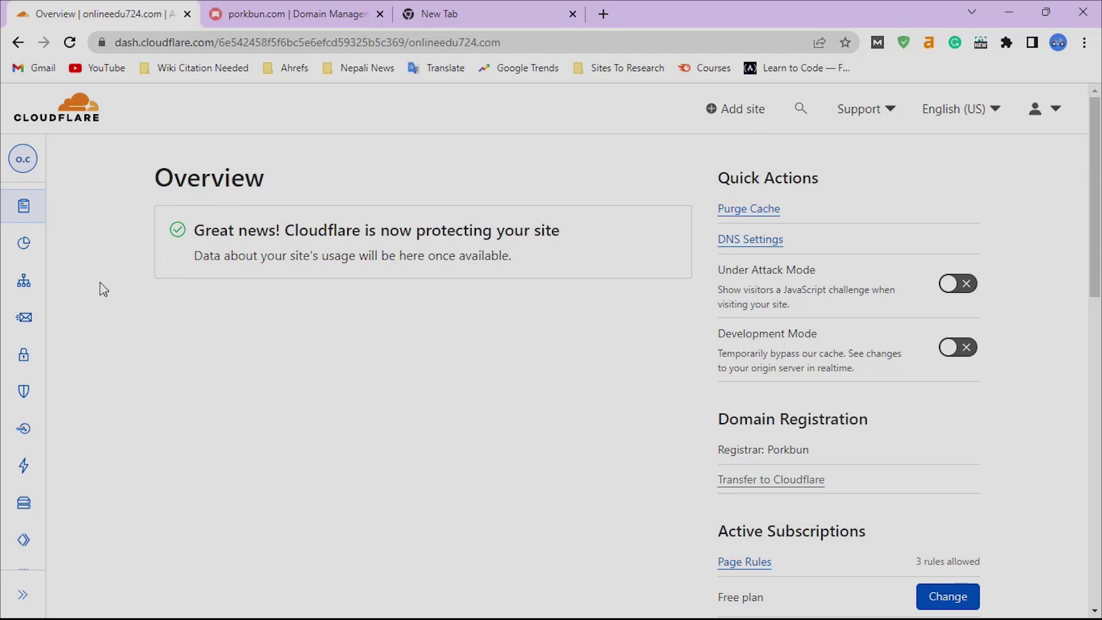
mouse_move(26, 320)
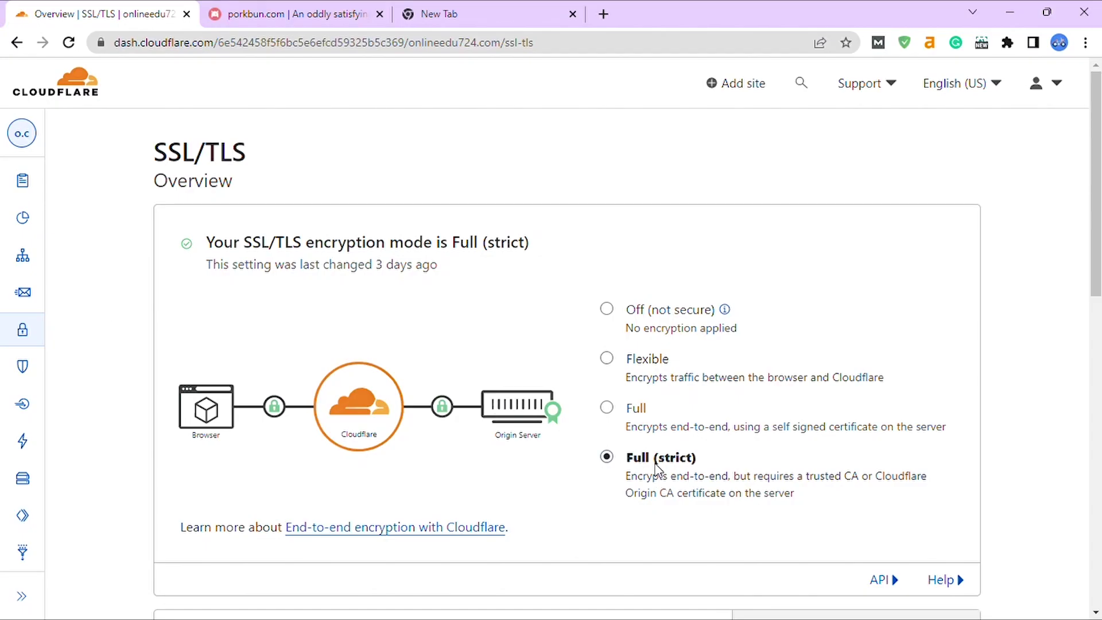
Review SSL/TLS Overview: Full (strict) encryption mode, Recommender and TLS traffic sections
mouse_move(14, 335)
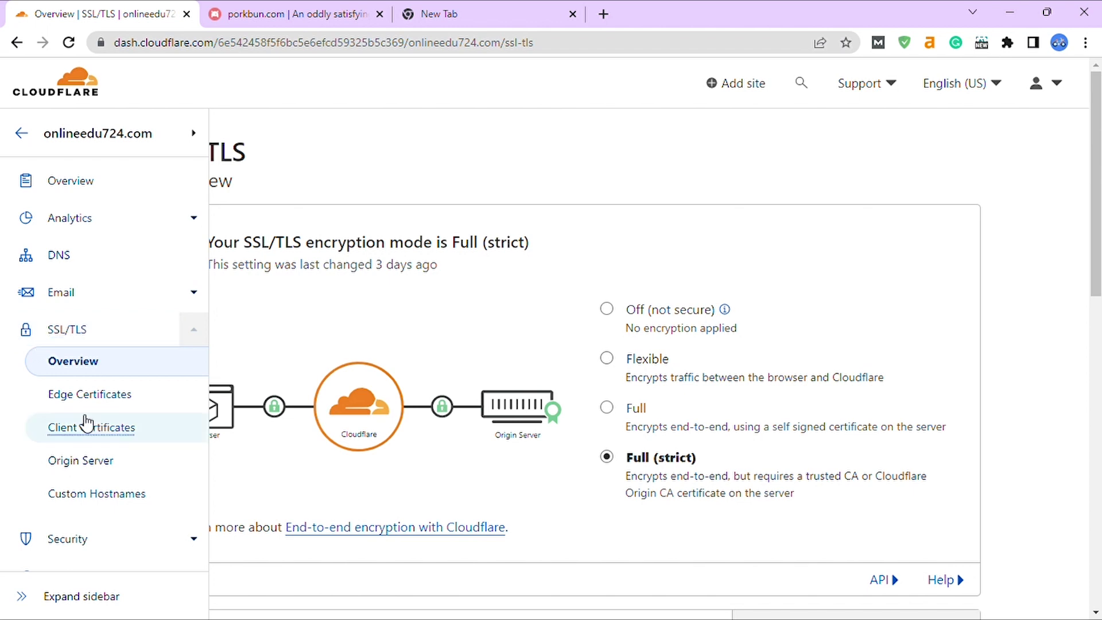
scroll(792, 397, down, 7)
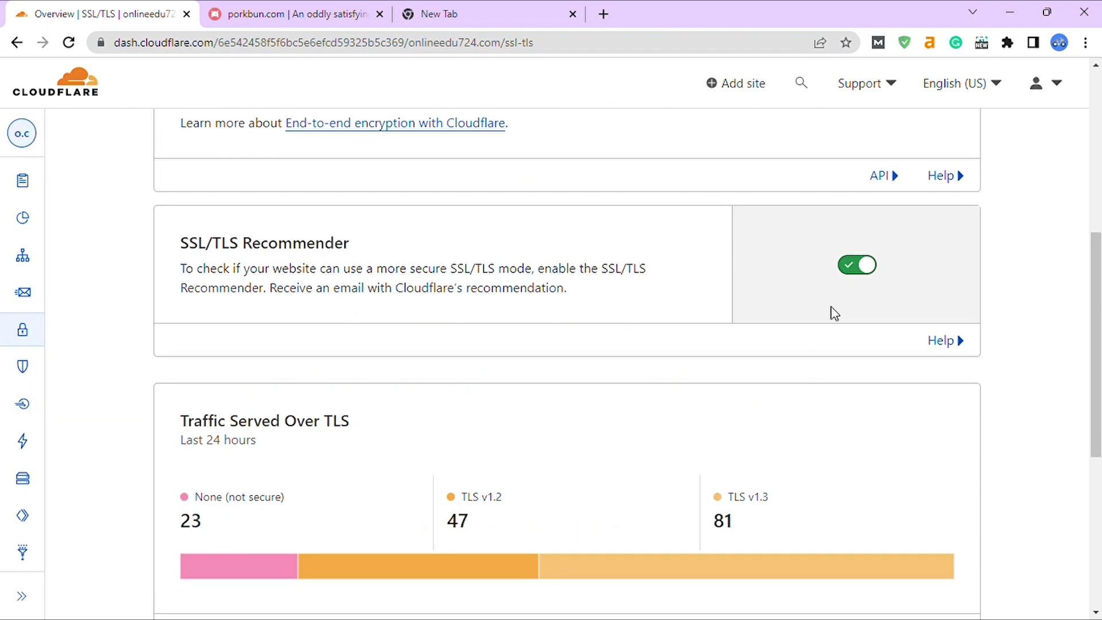
scroll(861, 282, down, 5)
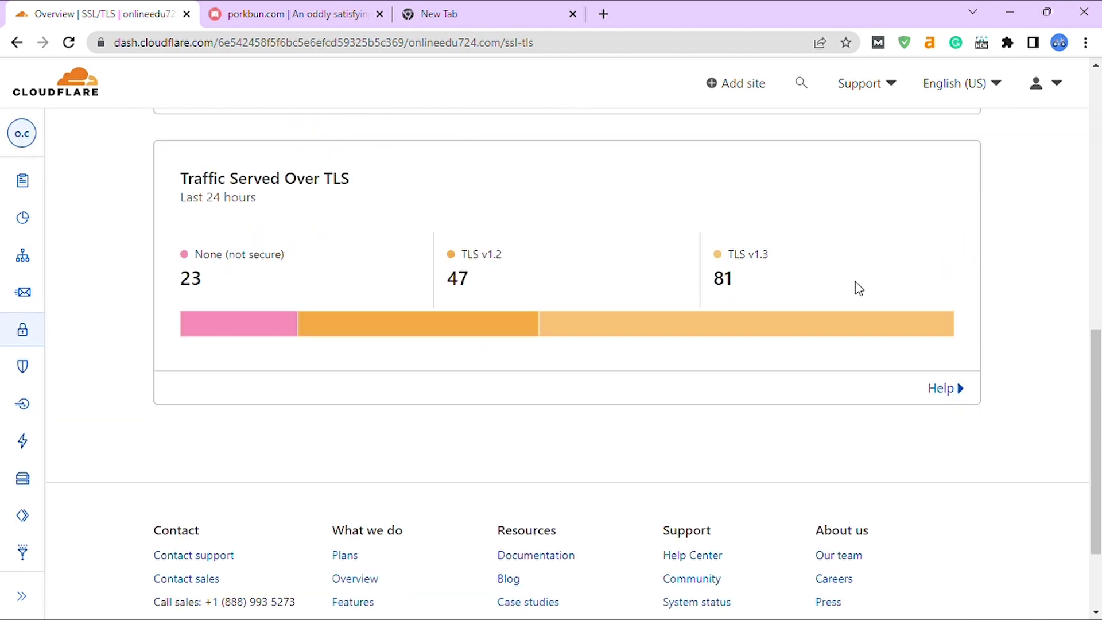
scroll(852, 296, up, 10)
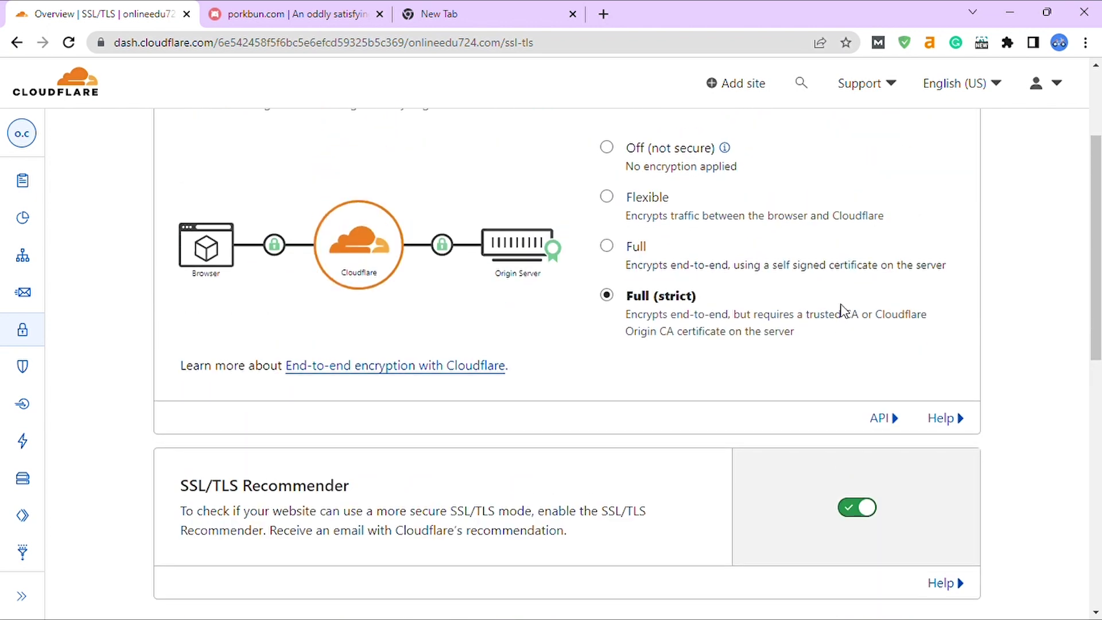
scroll(843, 311, down, 3)
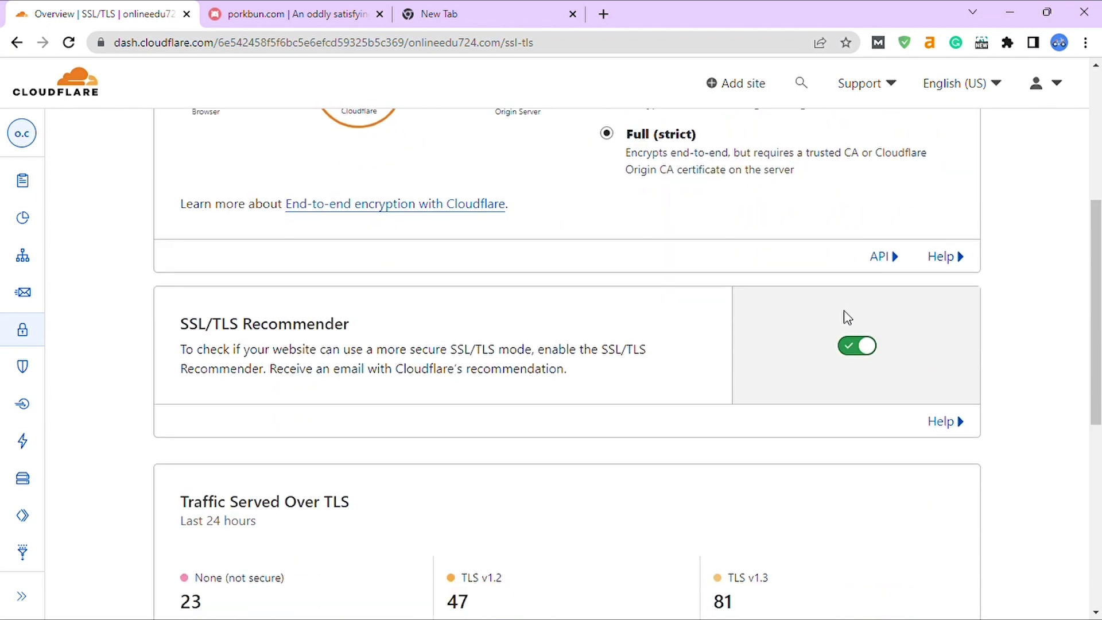
scroll(849, 349, down, 6)
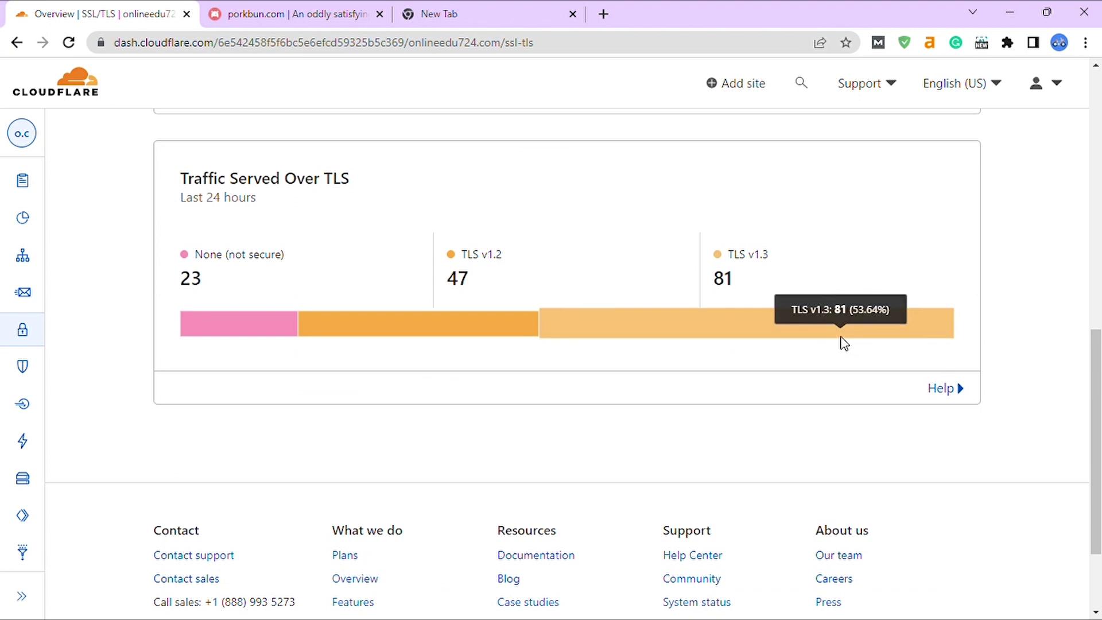
scroll(844, 343, down, 2)
scroll(857, 357, up, 10)
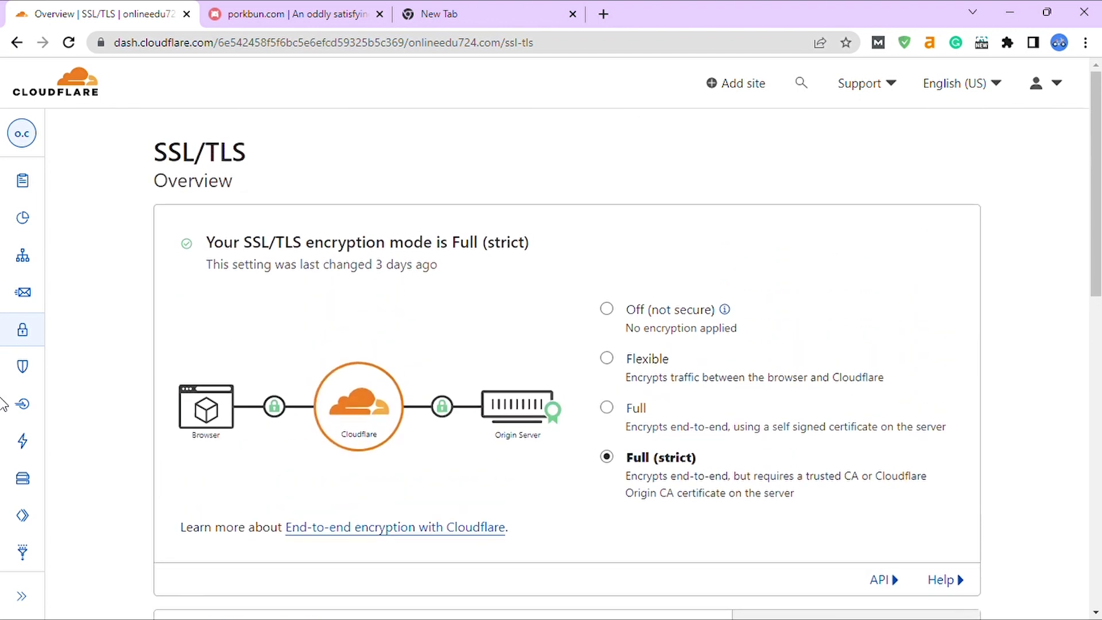
mouse_move(42, 427)
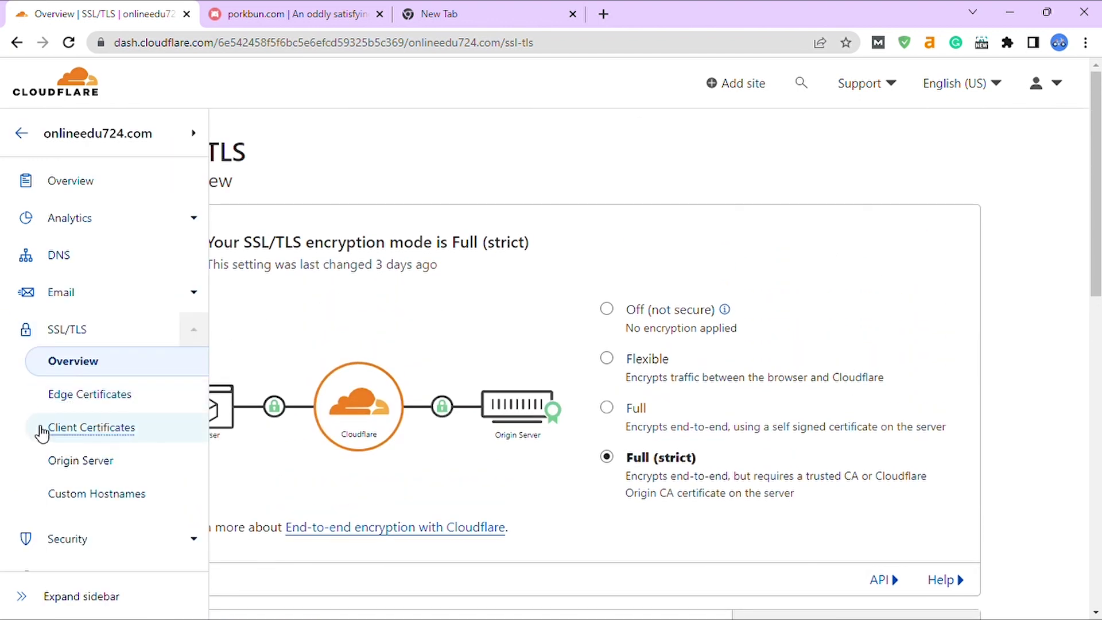
Start a new RSA (2048) origin certificate covering *.onlineedu724.com and onlineedu724.com
click(103, 467)
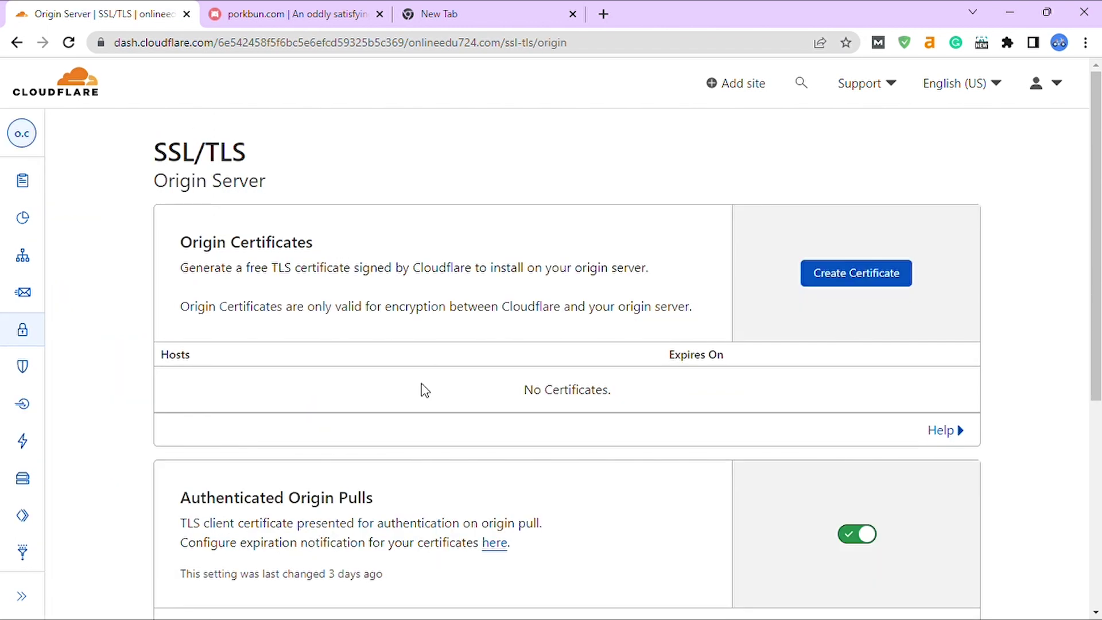
scroll(746, 361, down, 1)
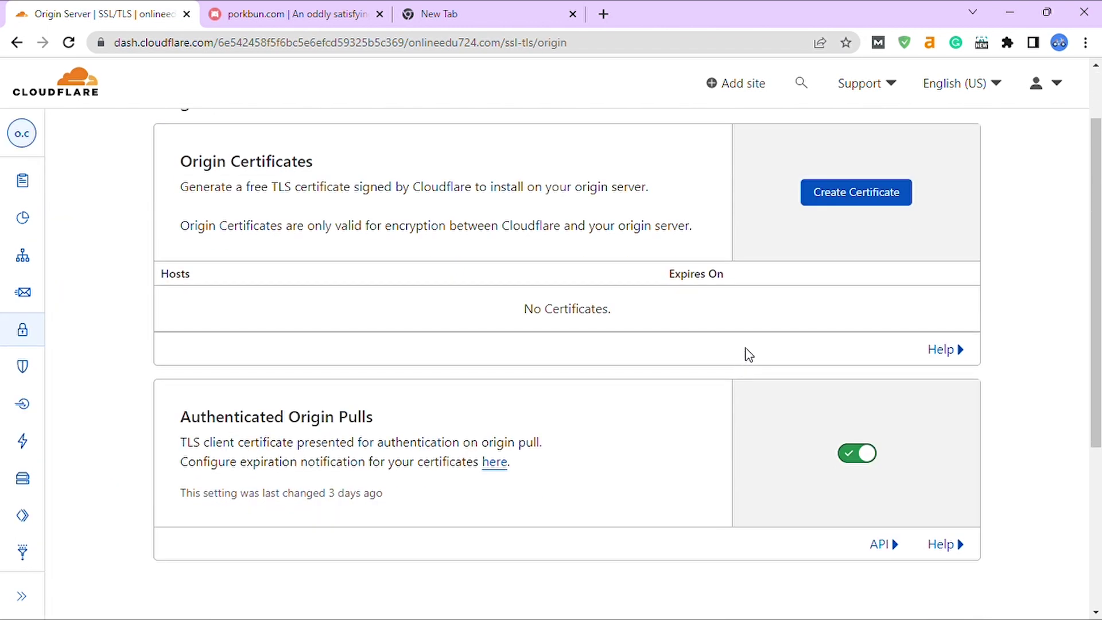
click(854, 201)
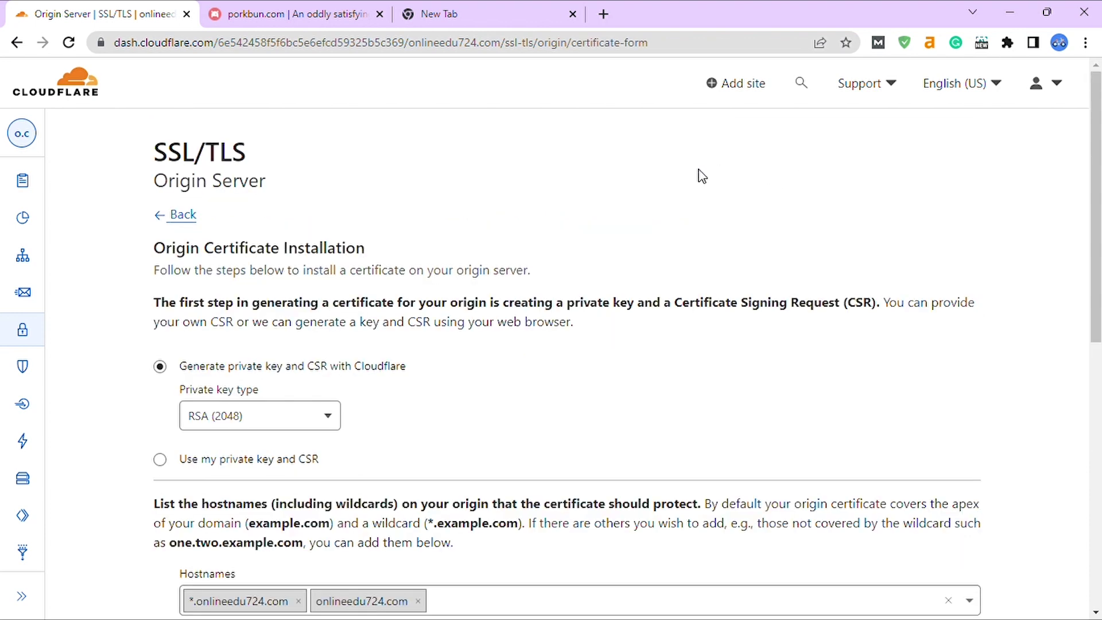
scroll(505, 260, down, 2)
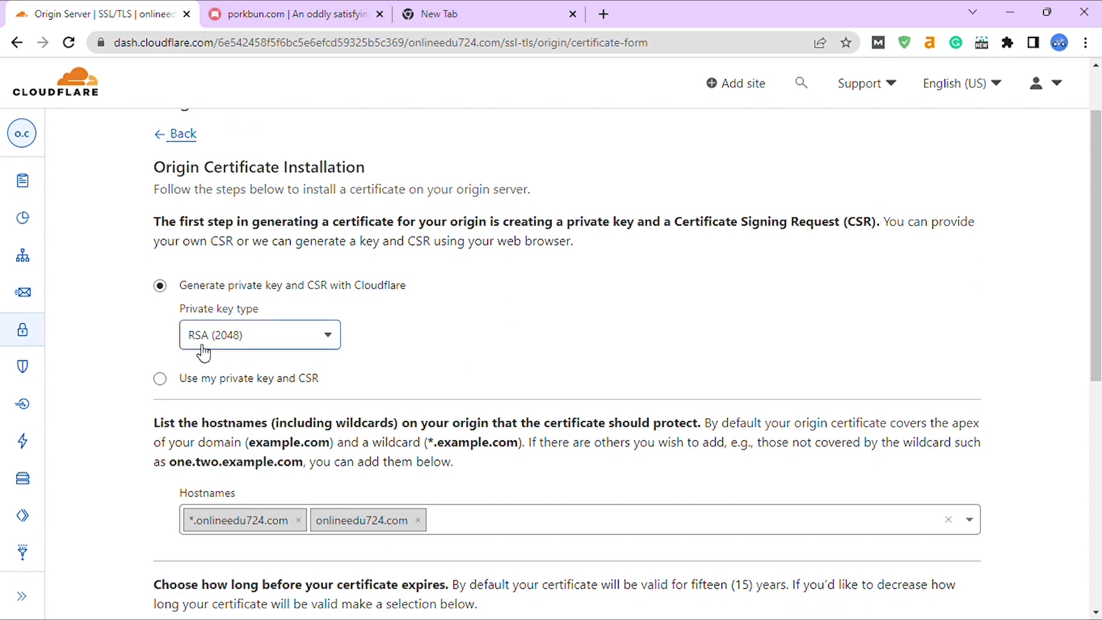
scroll(485, 333, down, 4)
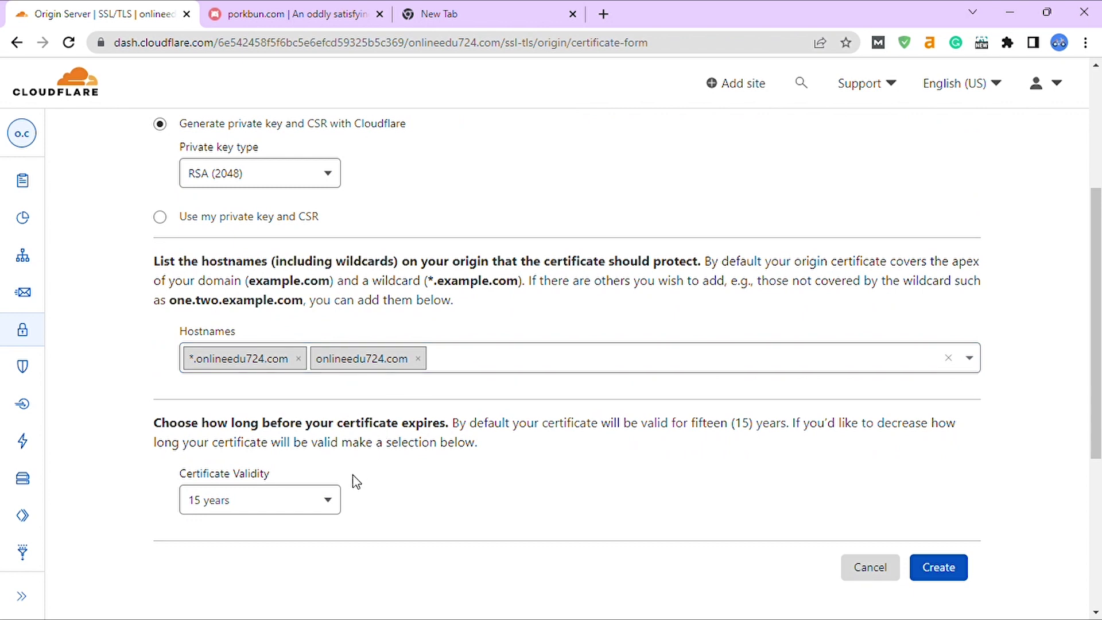
Change the certificate validity from 15 years to 2 years
click(323, 505)
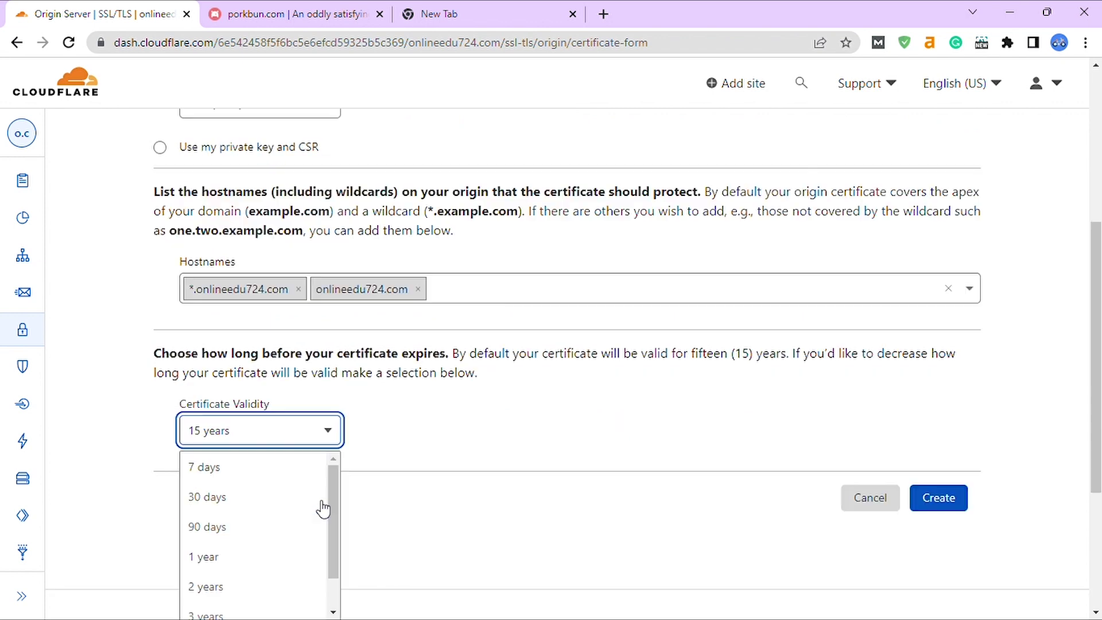
scroll(323, 500, down, 2)
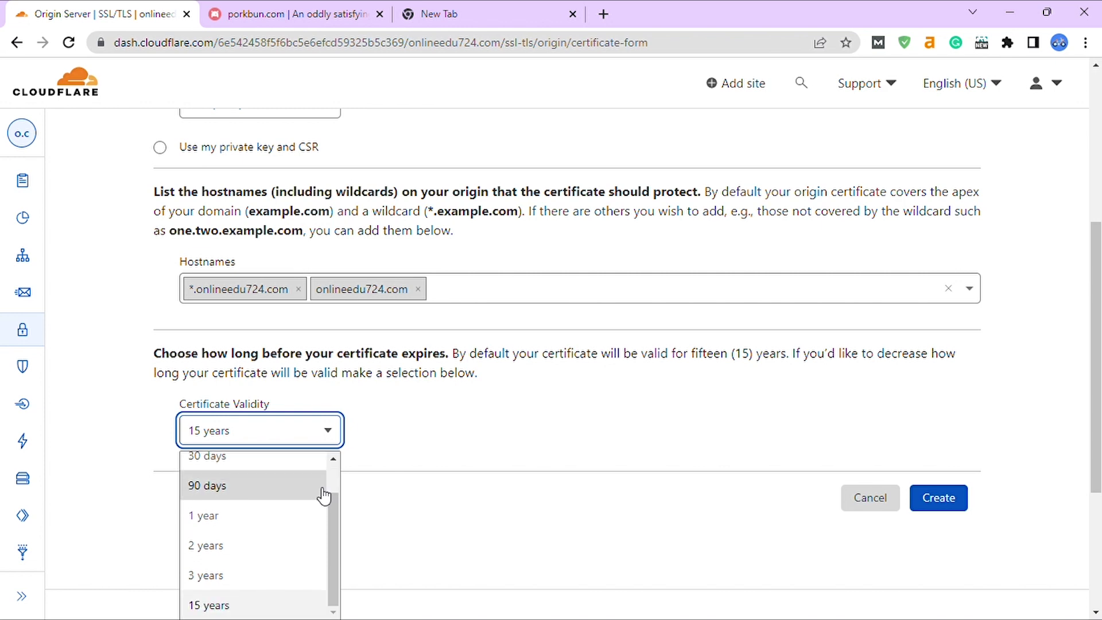
scroll(322, 498, down, 1)
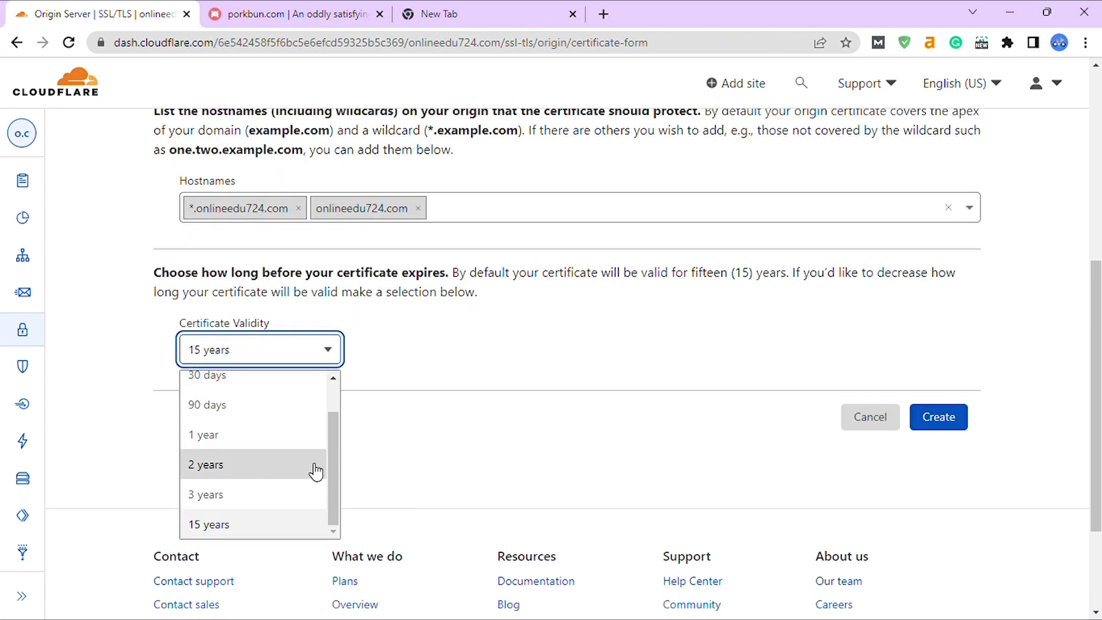
click(270, 474)
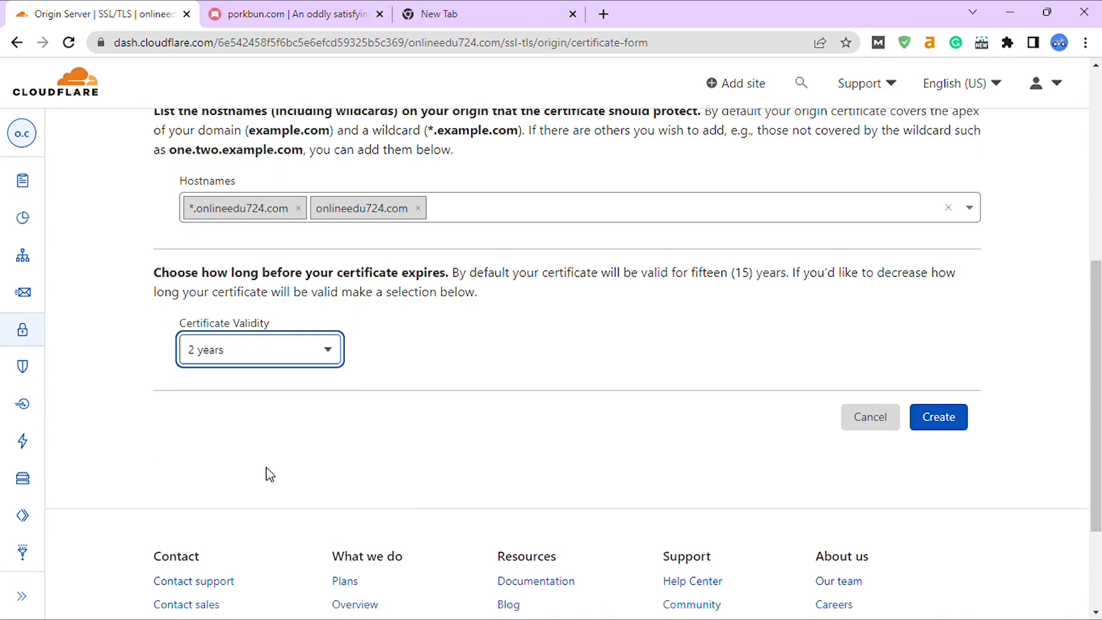
Create the PEM origin certificate and private key, then copy the certificate text
click(942, 424)
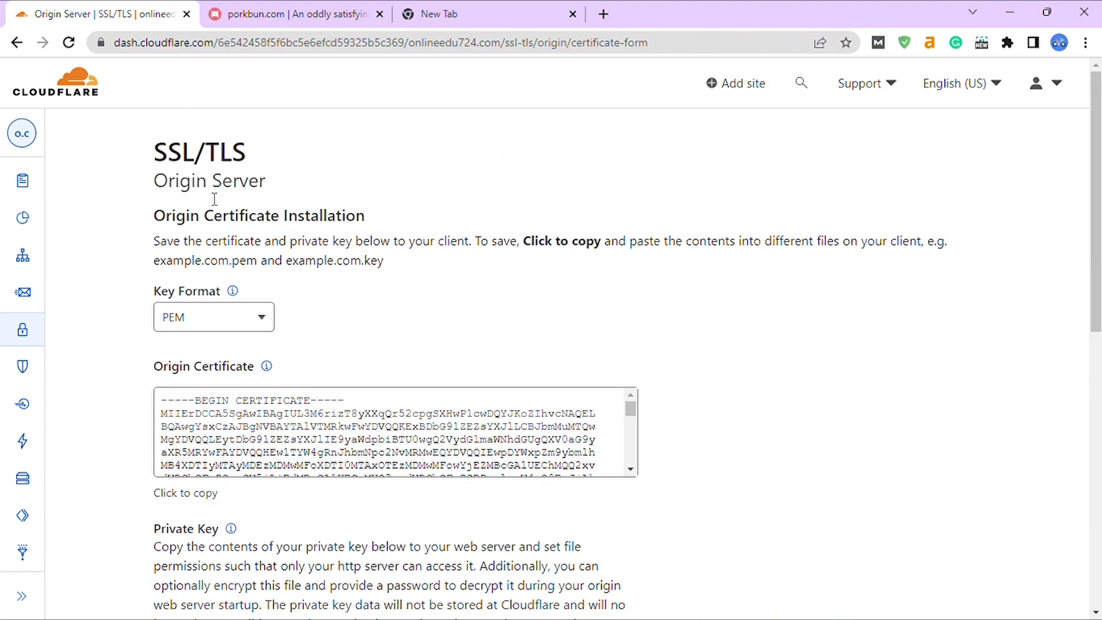
scroll(244, 258, down, 3)
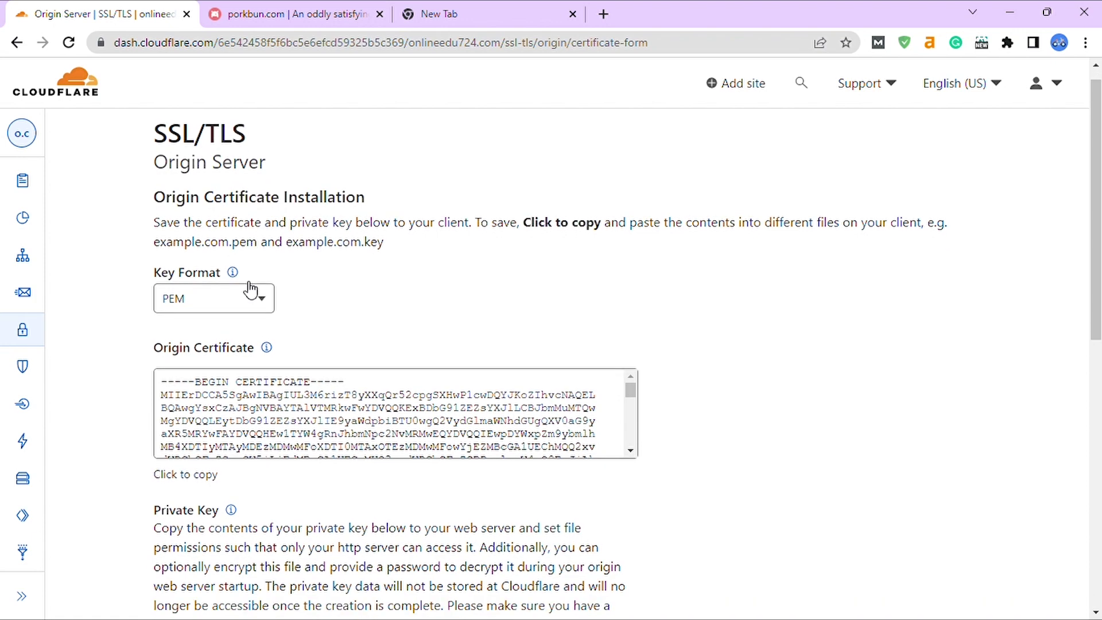
scroll(277, 297, down, 5)
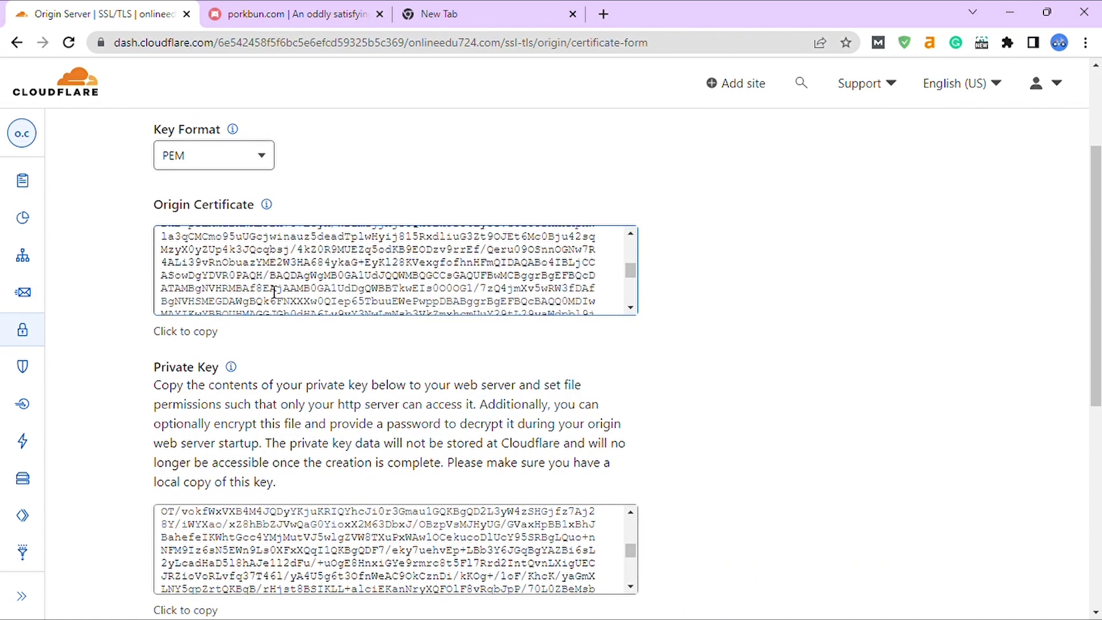
scroll(253, 405, up, 8)
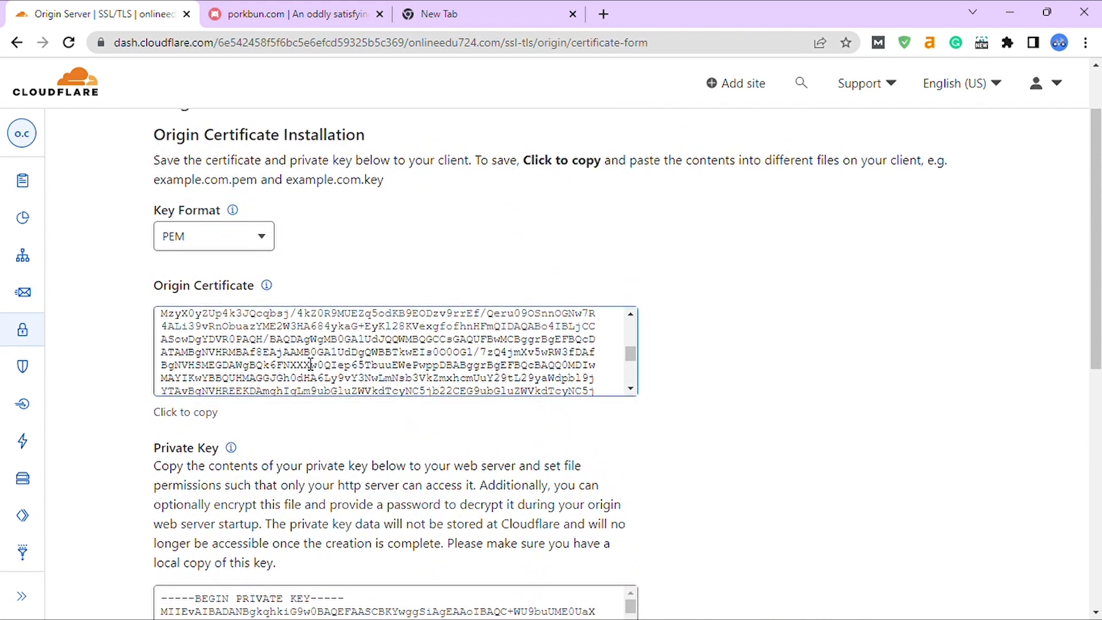
click(314, 365)
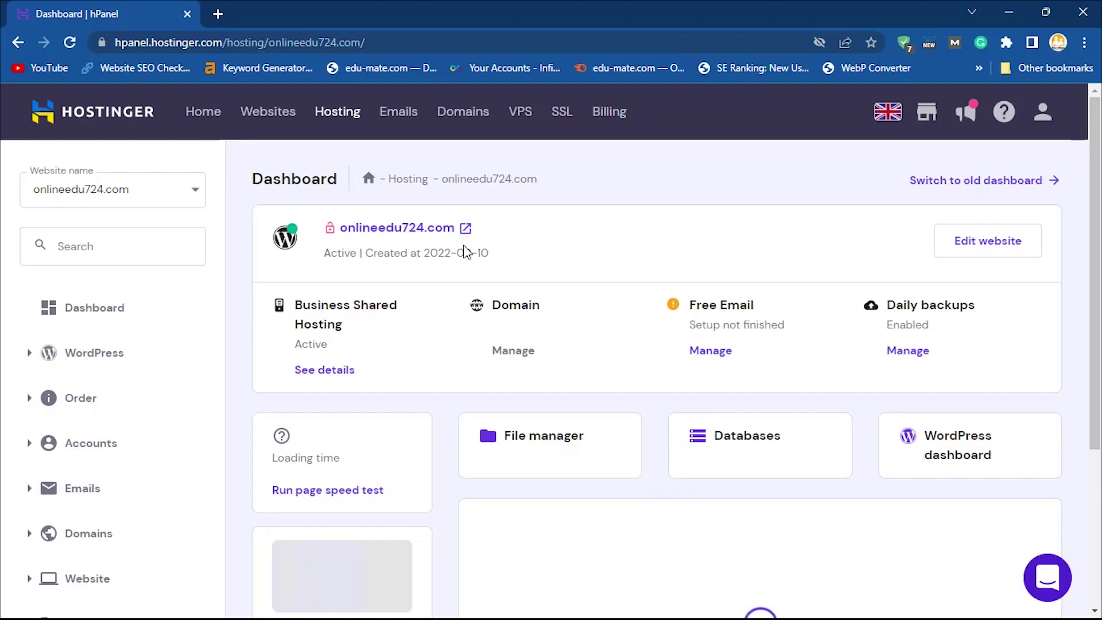
Expand Advanced in the hPanel sidebar and open the SSL page for onlineedu724.com
scroll(466, 253, down, 4)
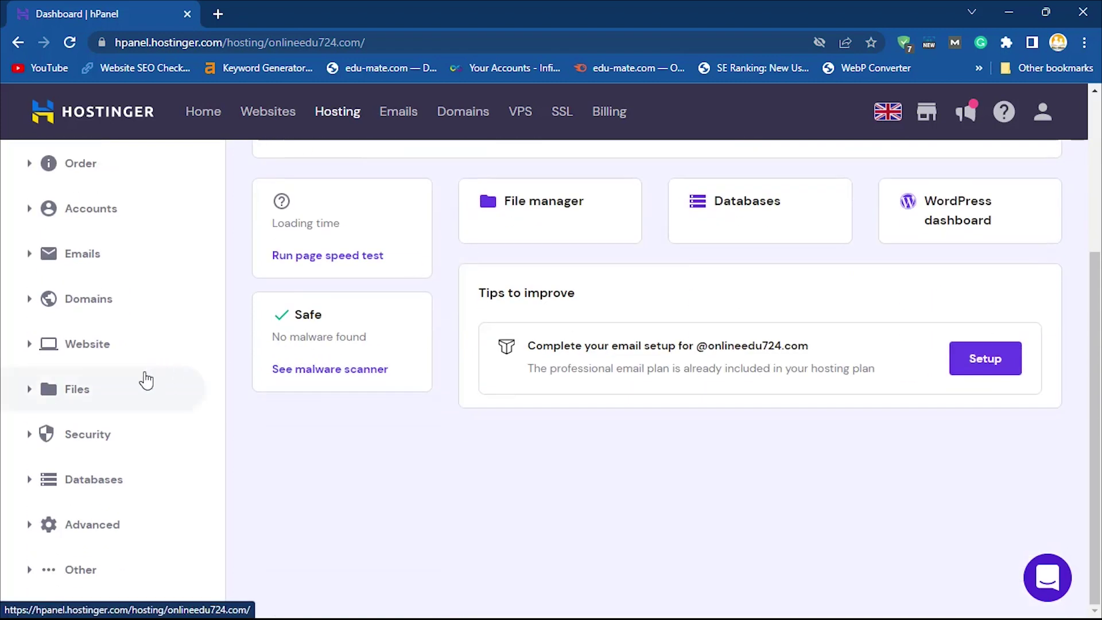
click(104, 522)
scroll(133, 499, down, 3)
scroll(133, 499, down, 2)
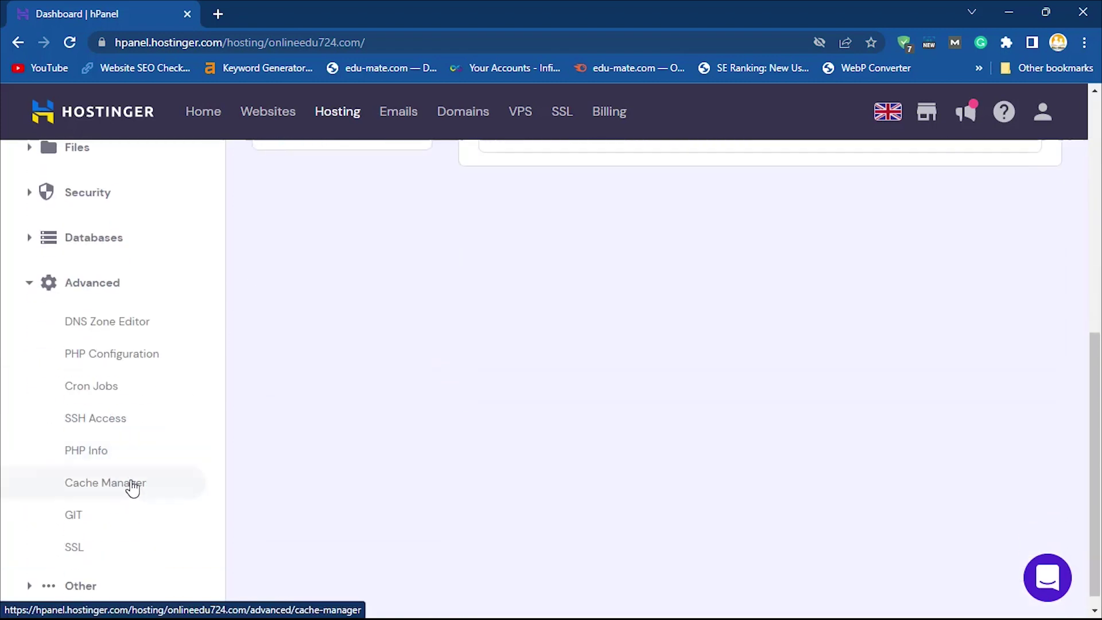
scroll(135, 485, down, 1)
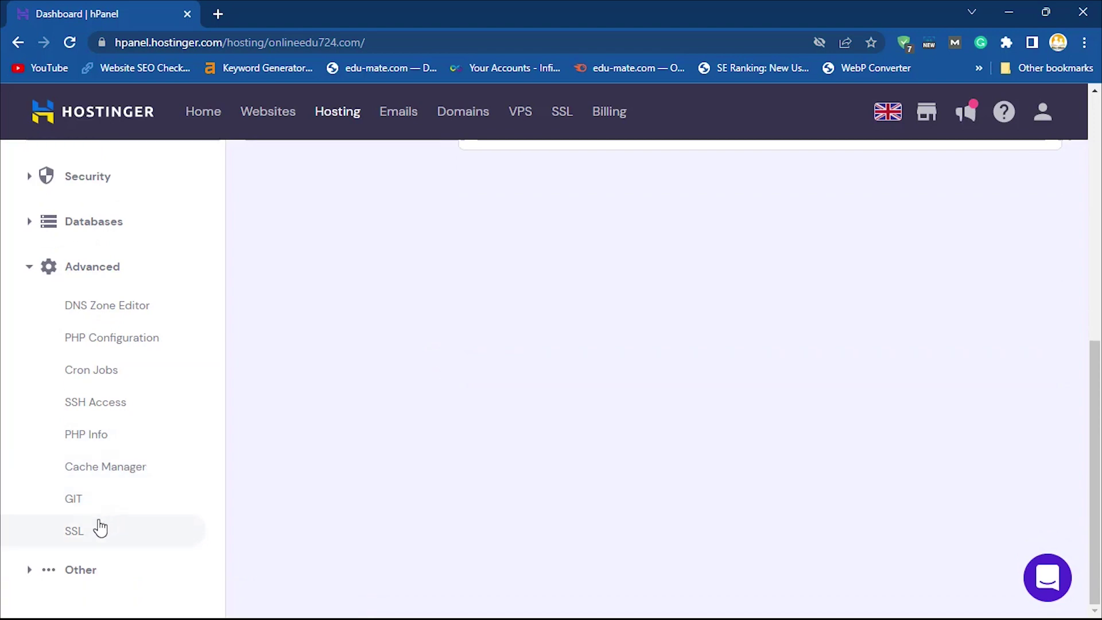
click(79, 529)
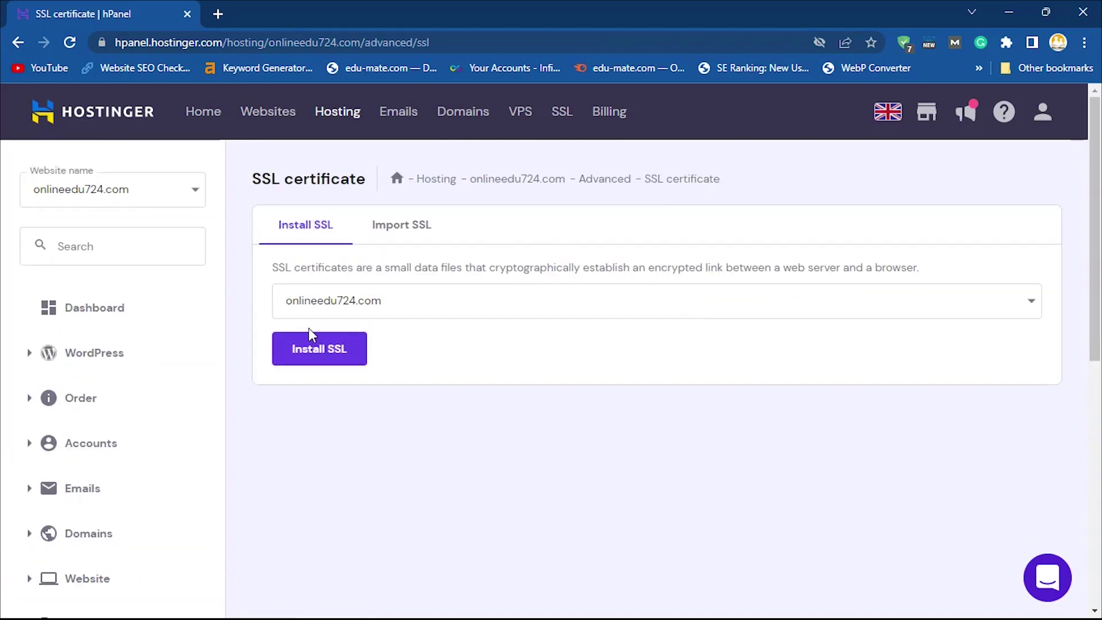
On the Import SSL tab, paste the Cloudflare origin certificate into the Certificate (CRT) field
click(405, 235)
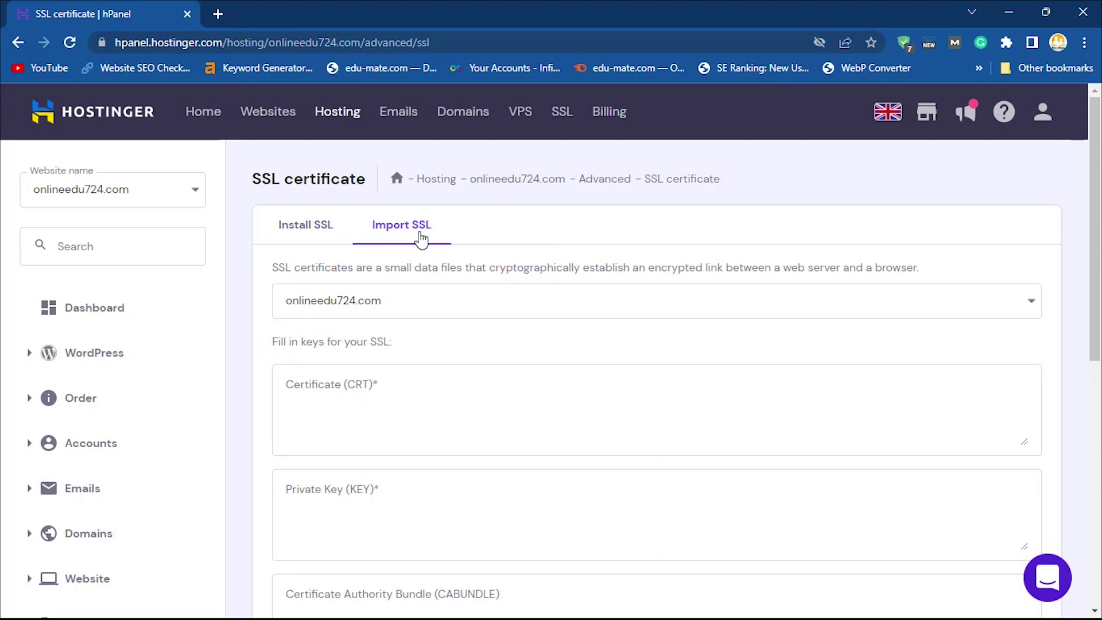
click(377, 370)
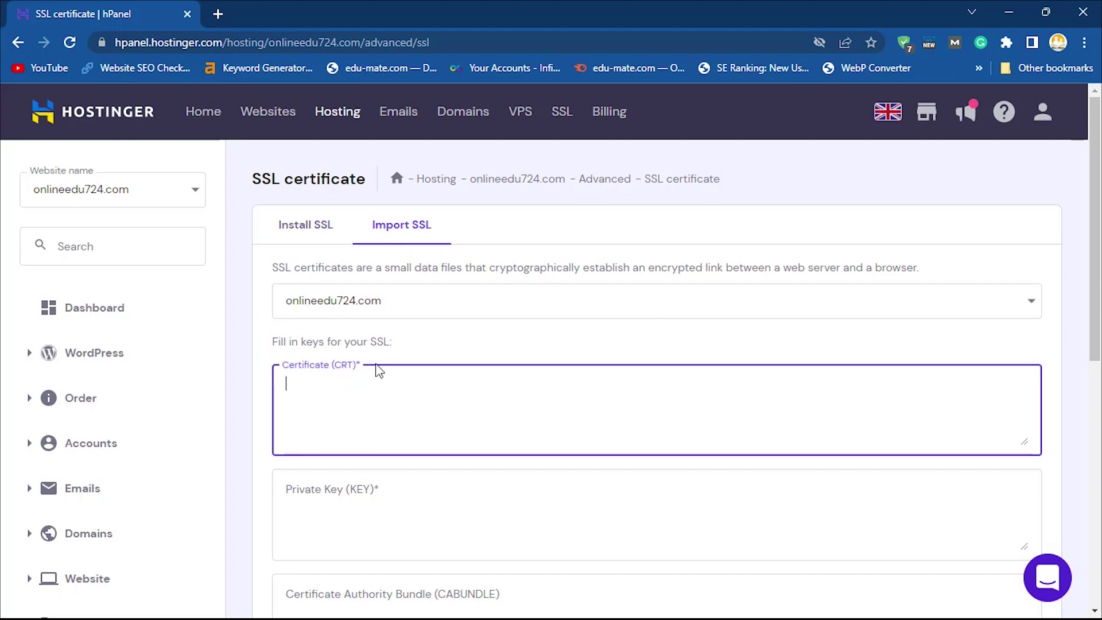
key(alt+Tab)
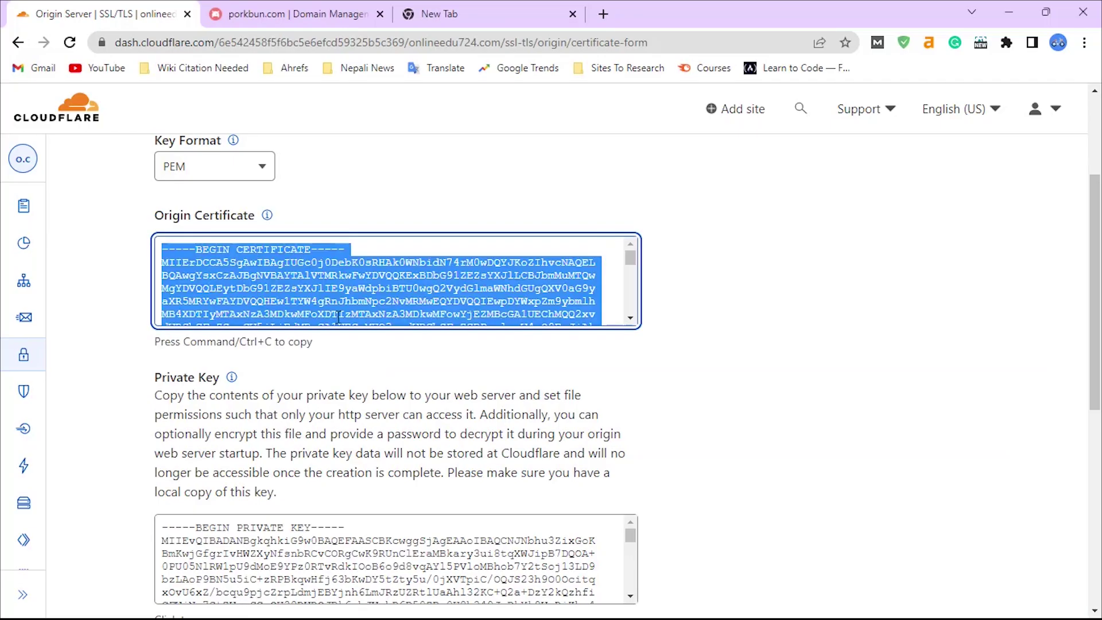
click(339, 316)
click(270, 322)
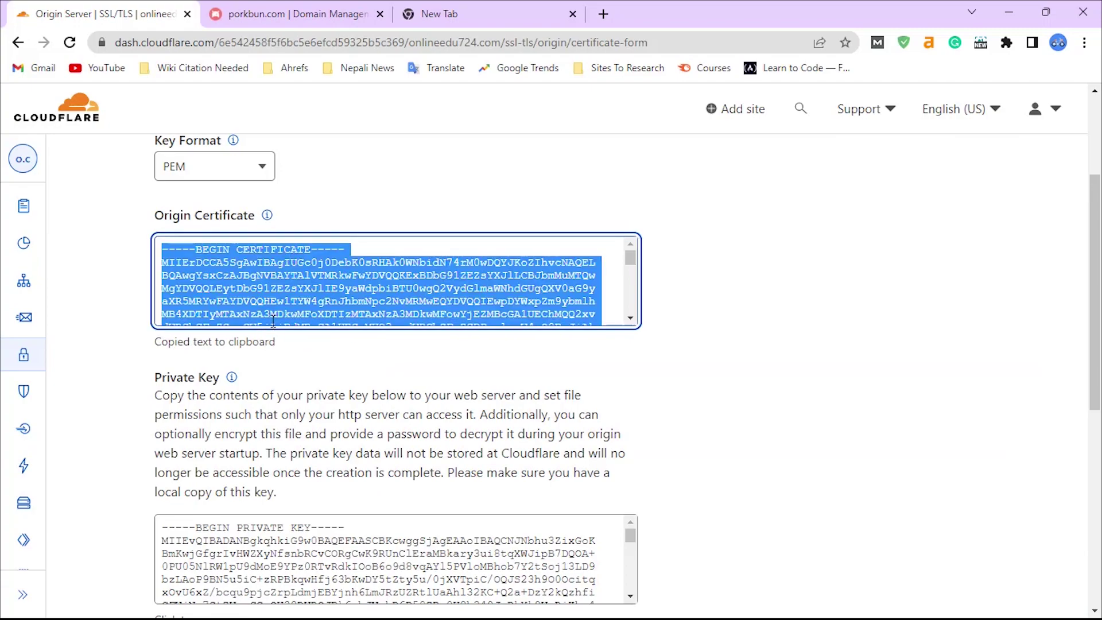
key(alt+Tab)
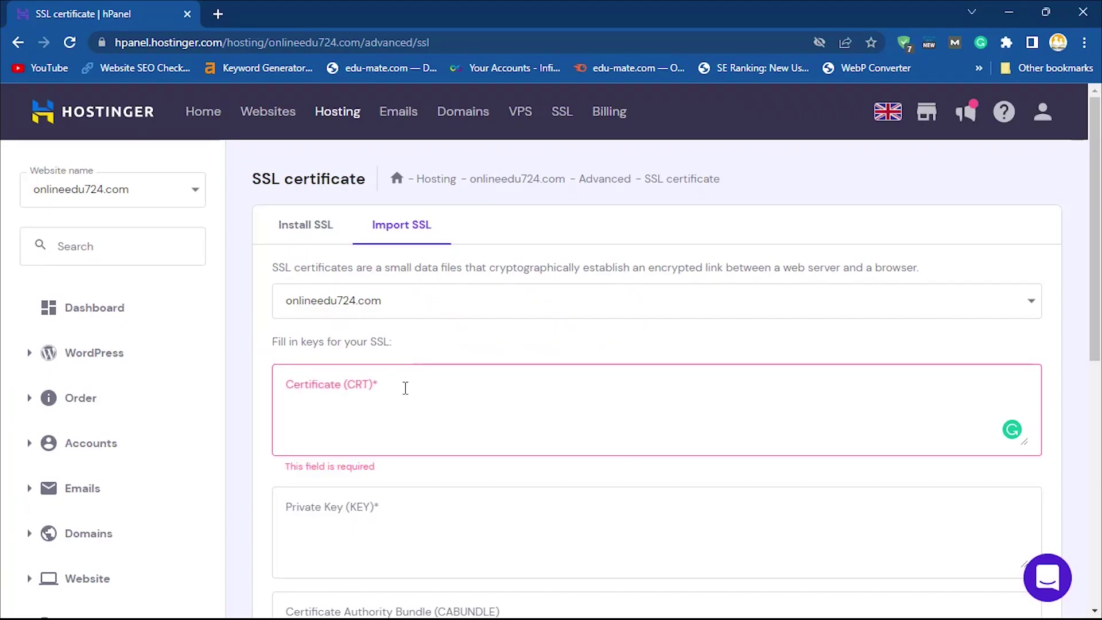
click(405, 388)
key(ctrl+v)
Paste the Cloudflare private key into the KEY field, then install the SSL and close the confirmation
key(alt+Tab)
scroll(344, 373, down, 3)
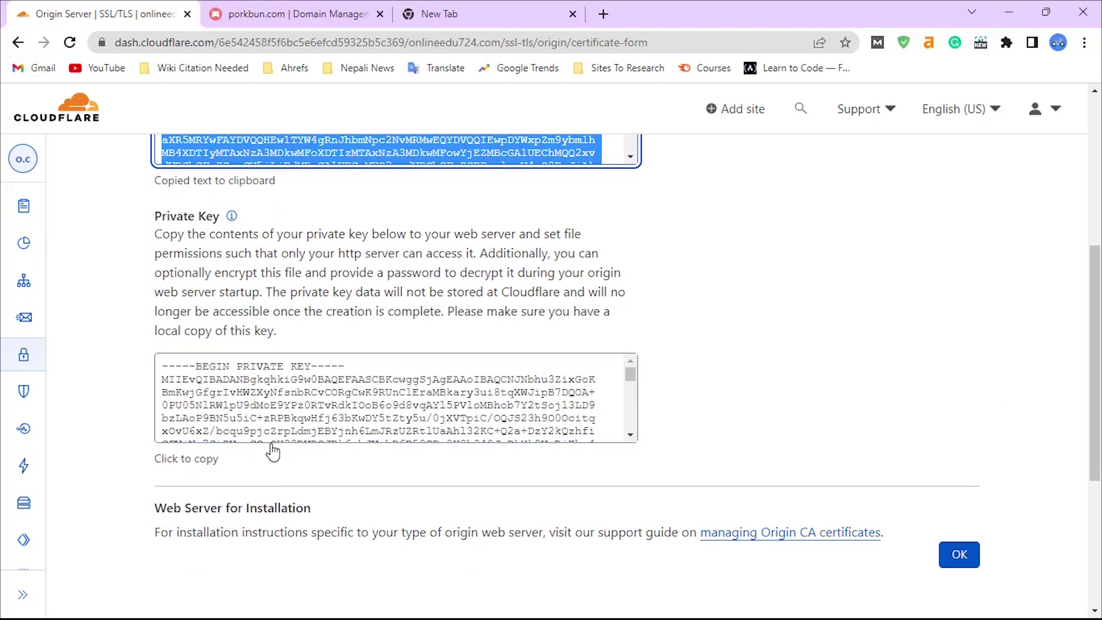
click(265, 438)
key(alt+Tab)
click(373, 494)
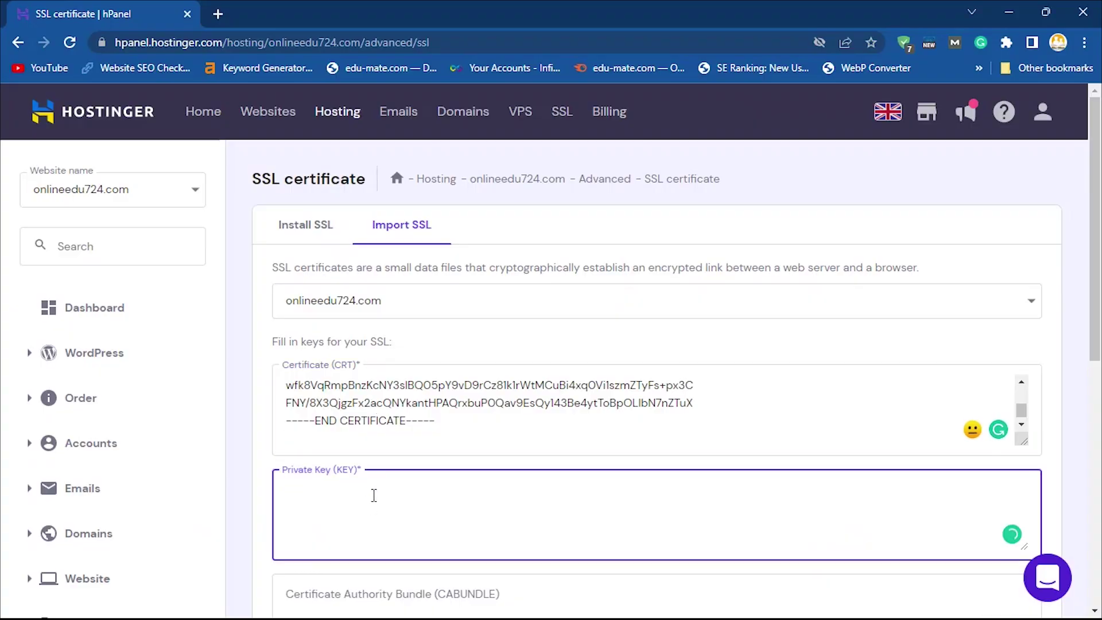
key(ctrl+v)
scroll(489, 474, down, 3)
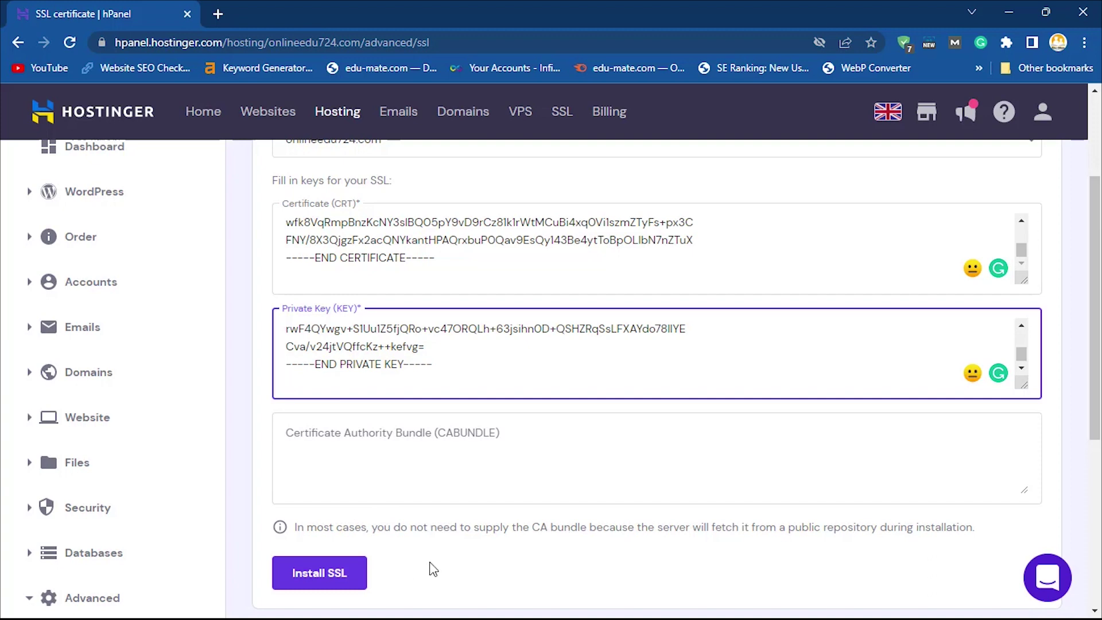
click(304, 575)
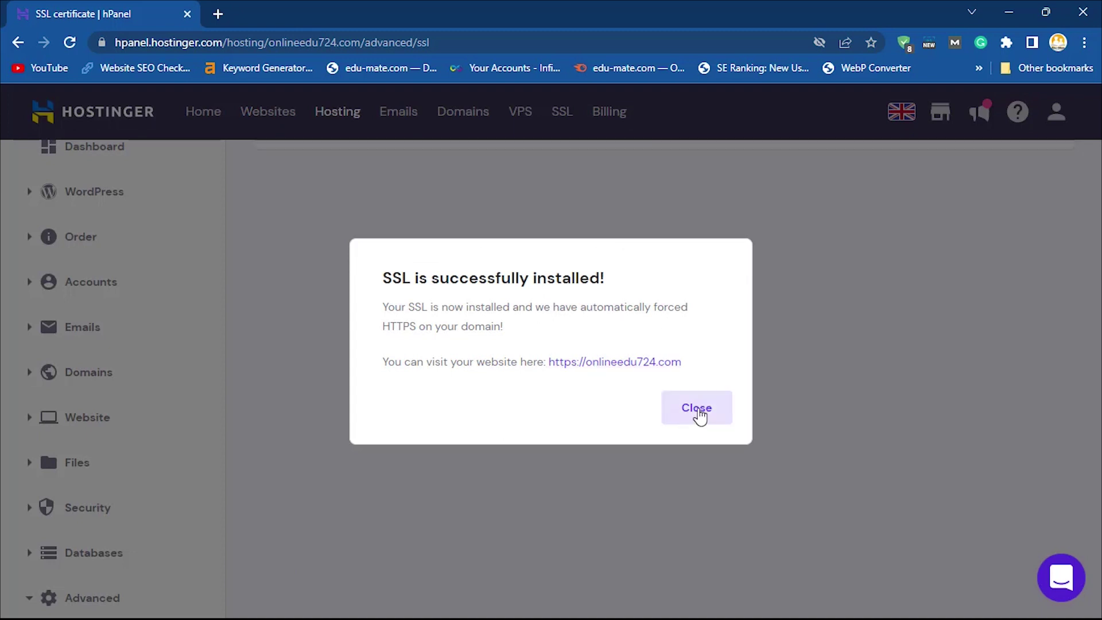
click(697, 409)
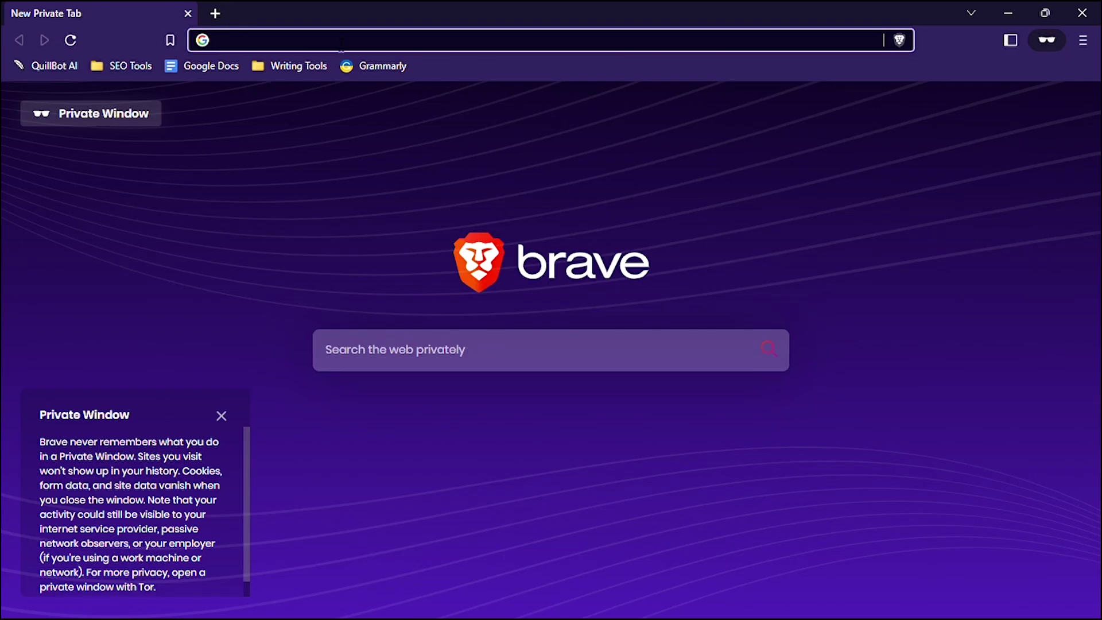
Load onlineedu724.com in the Brave private window and confirm the address uses https
key(ctrl+v)
key(Return)
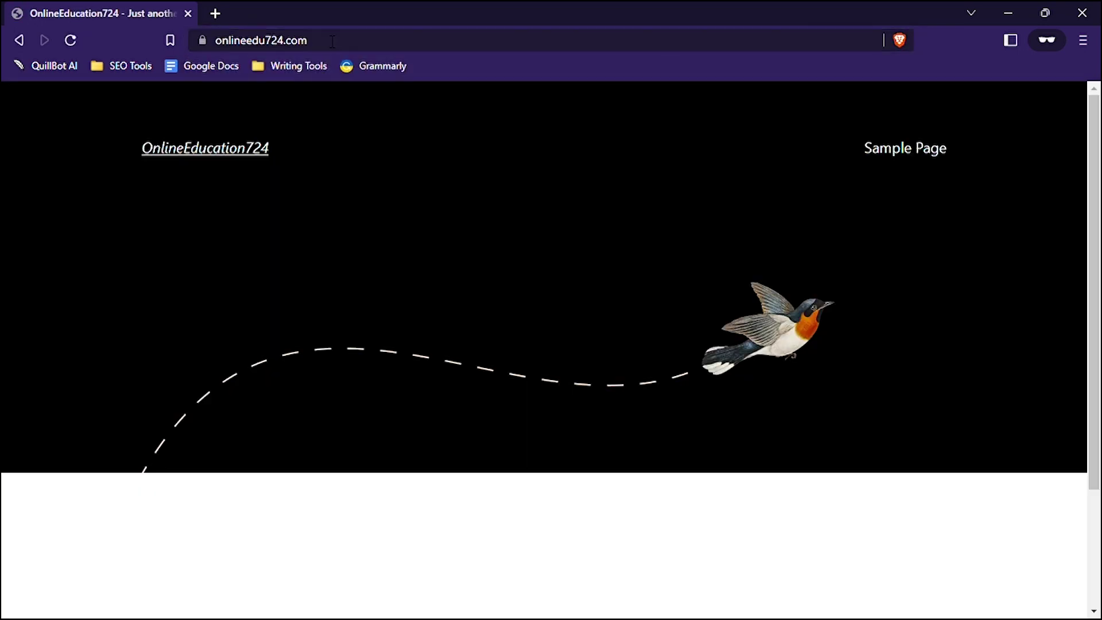
double_click(225, 43)
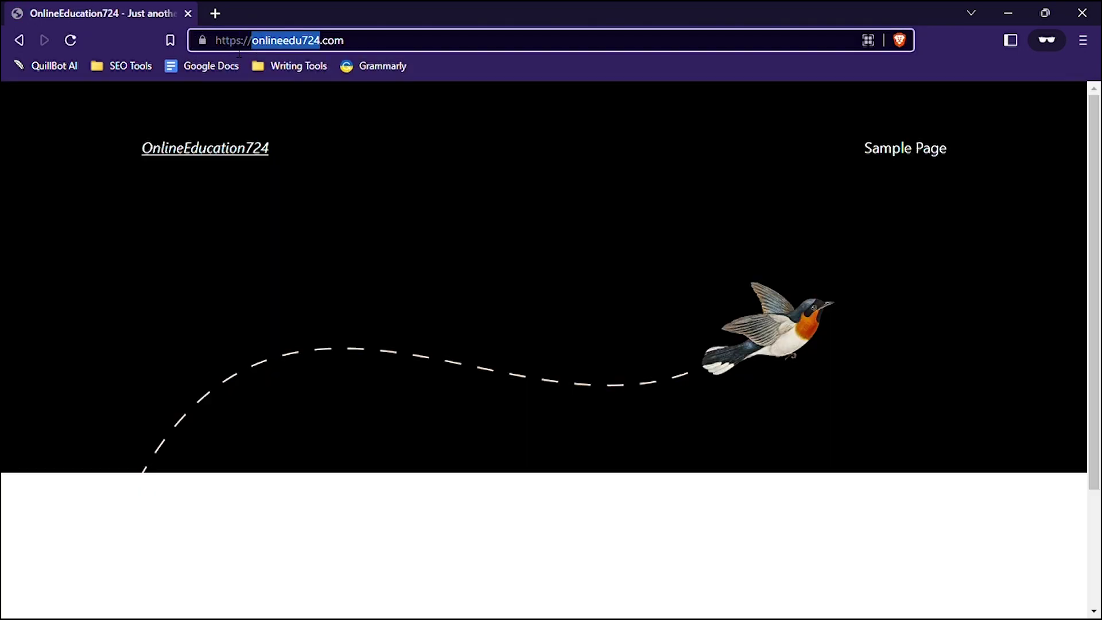
Open the Sample Page and confirm its /index.php/sample-page/ address starts with https
click(884, 163)
click(207, 44)
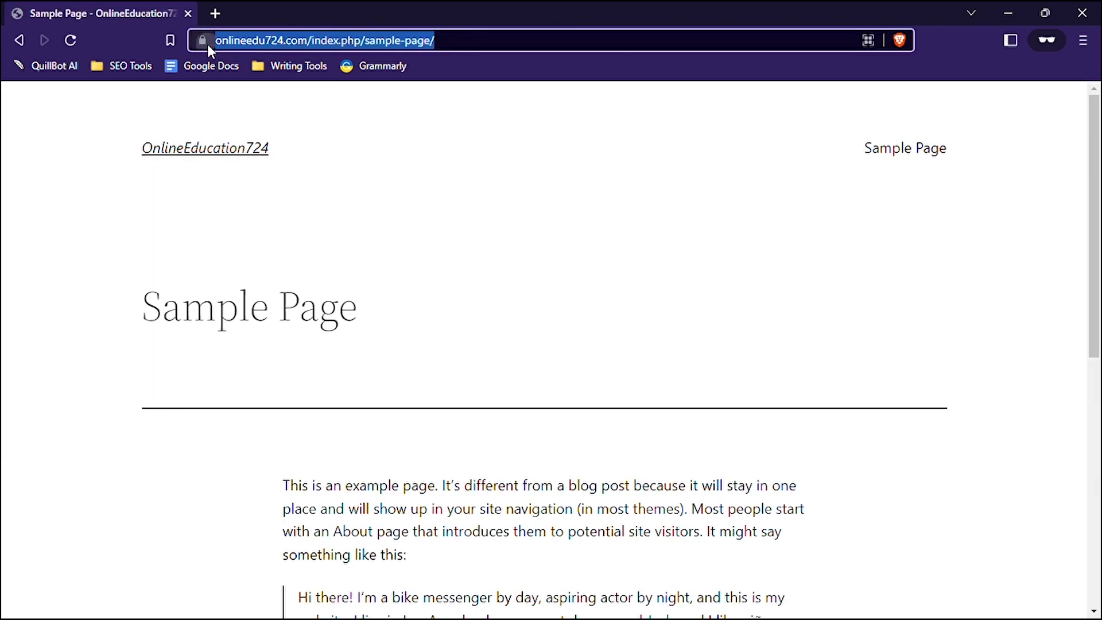
click(240, 88)
click(240, 40)
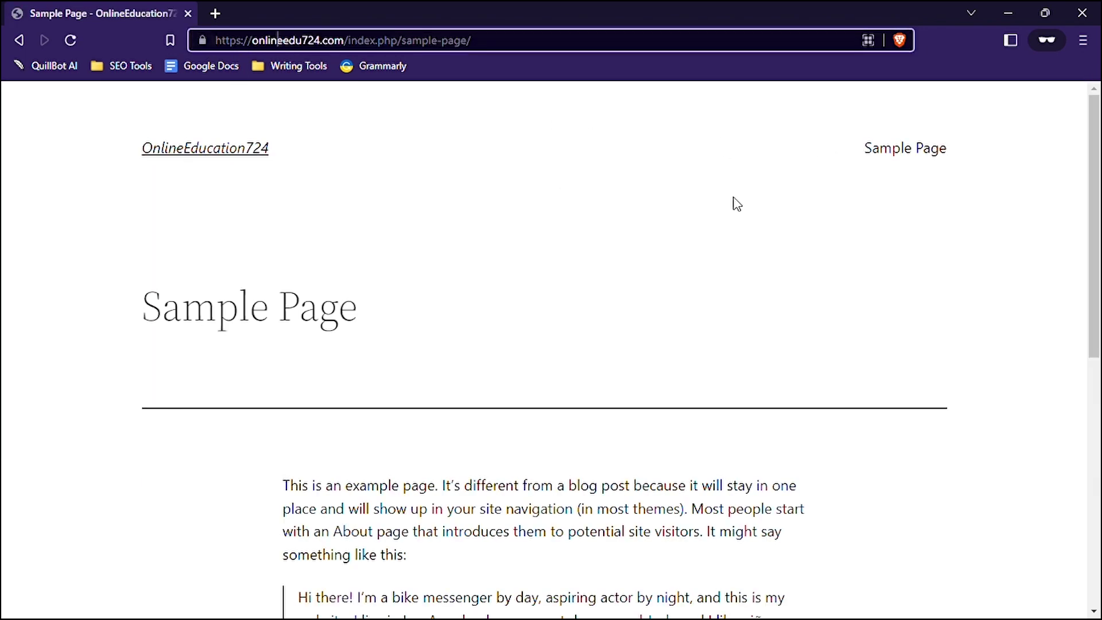